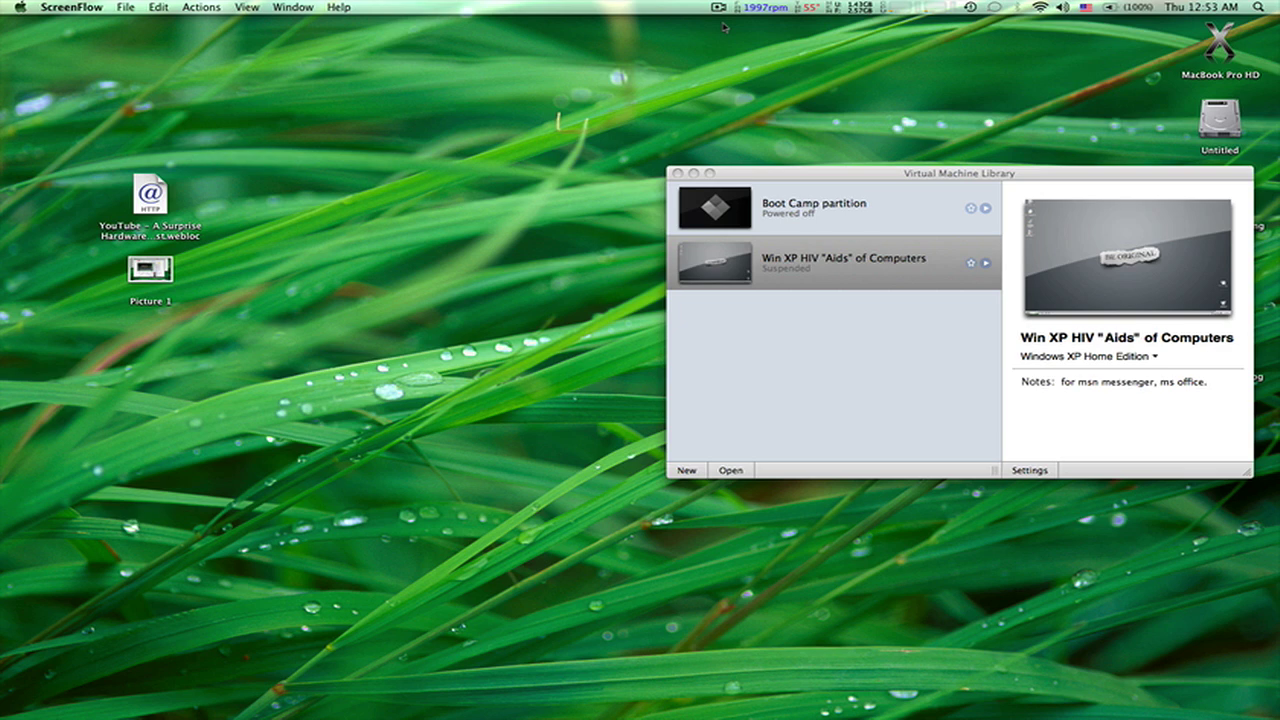
Activate the Virtual Machine Library window with the suspended Windows XP machine selected.
left_click(856, 172)
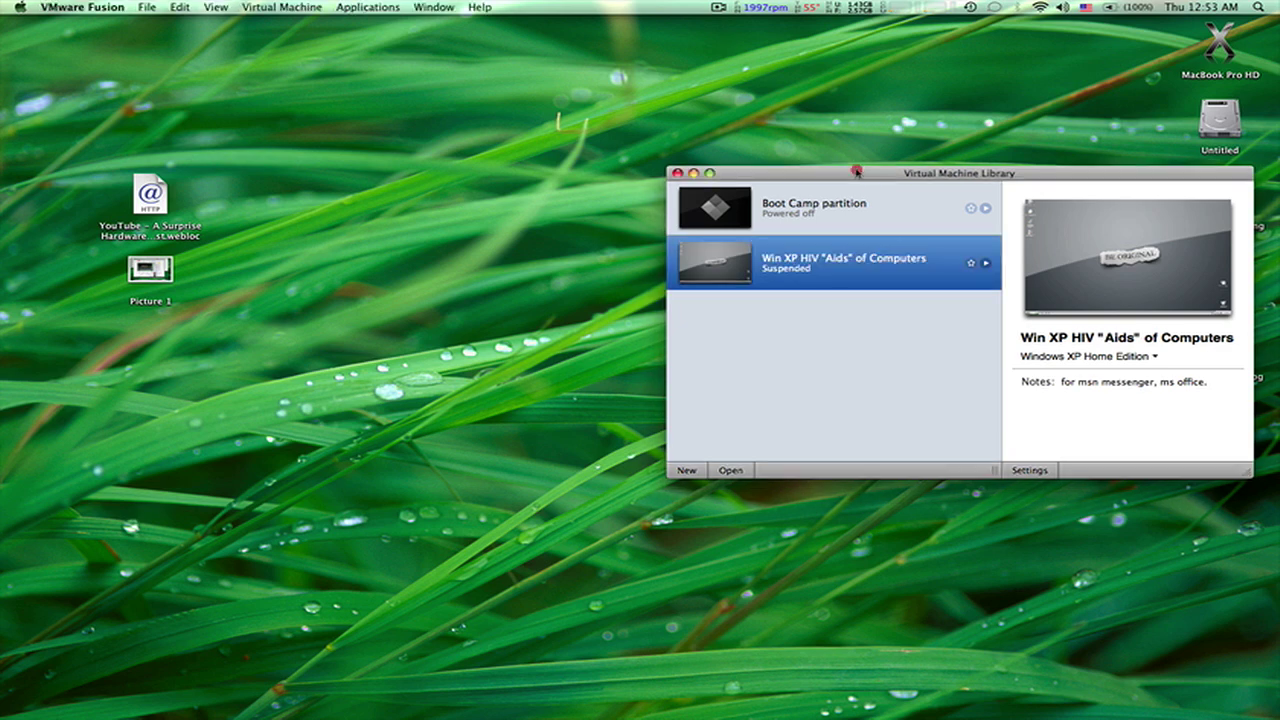
left_click_drag(856, 172, 858, 173)
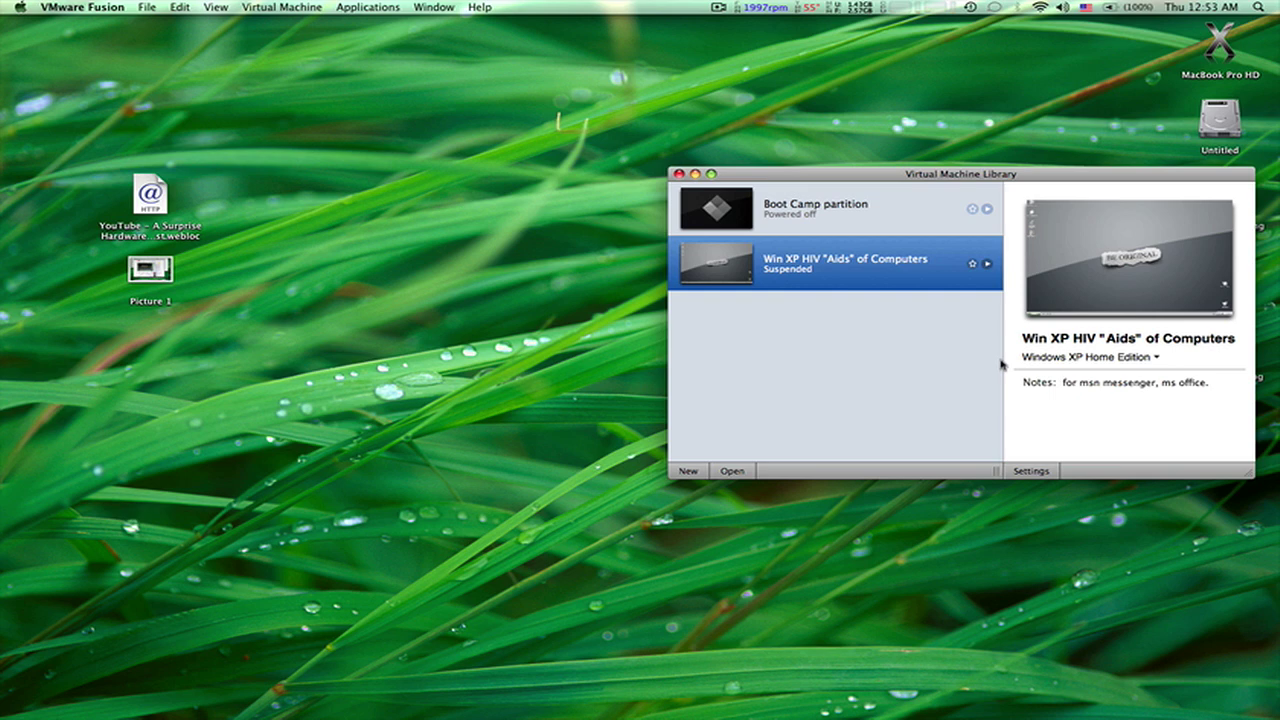
left_click(1065, 380)
left_click_drag(1160, 384, 1199, 387)
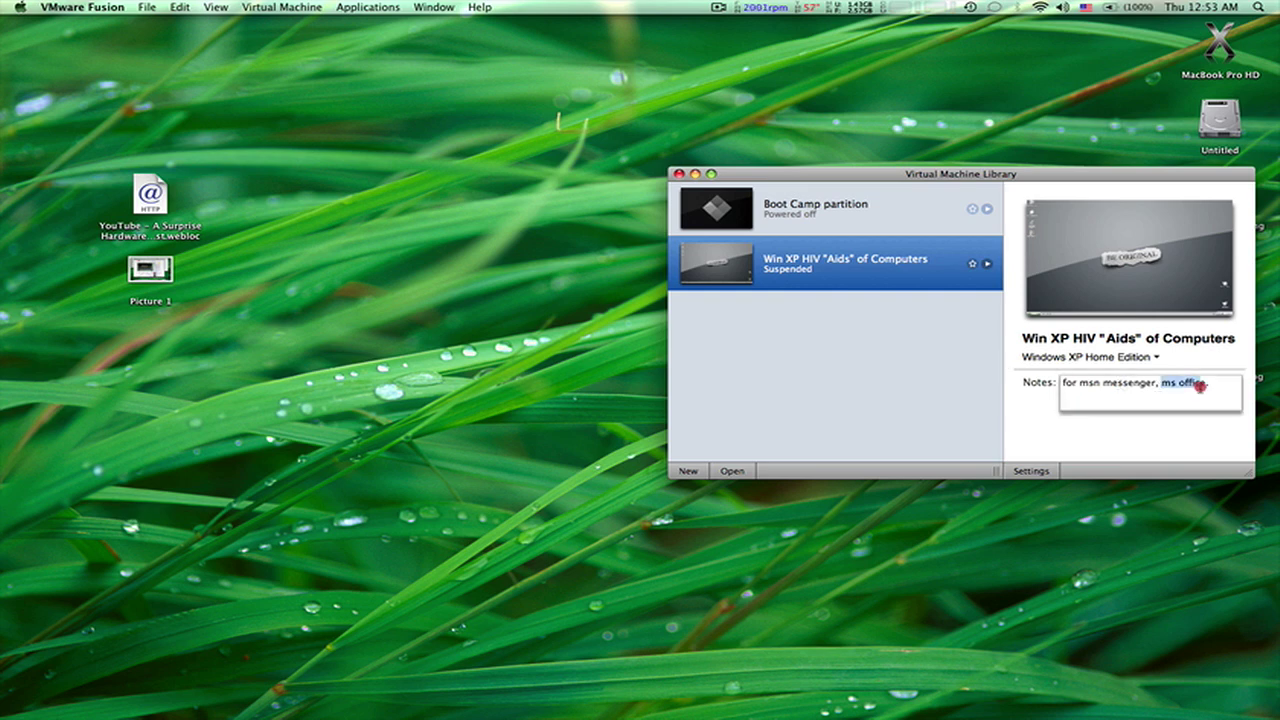
left_click(1180, 387)
left_click(1180, 388)
left_click_drag(1157, 383, 1082, 383)
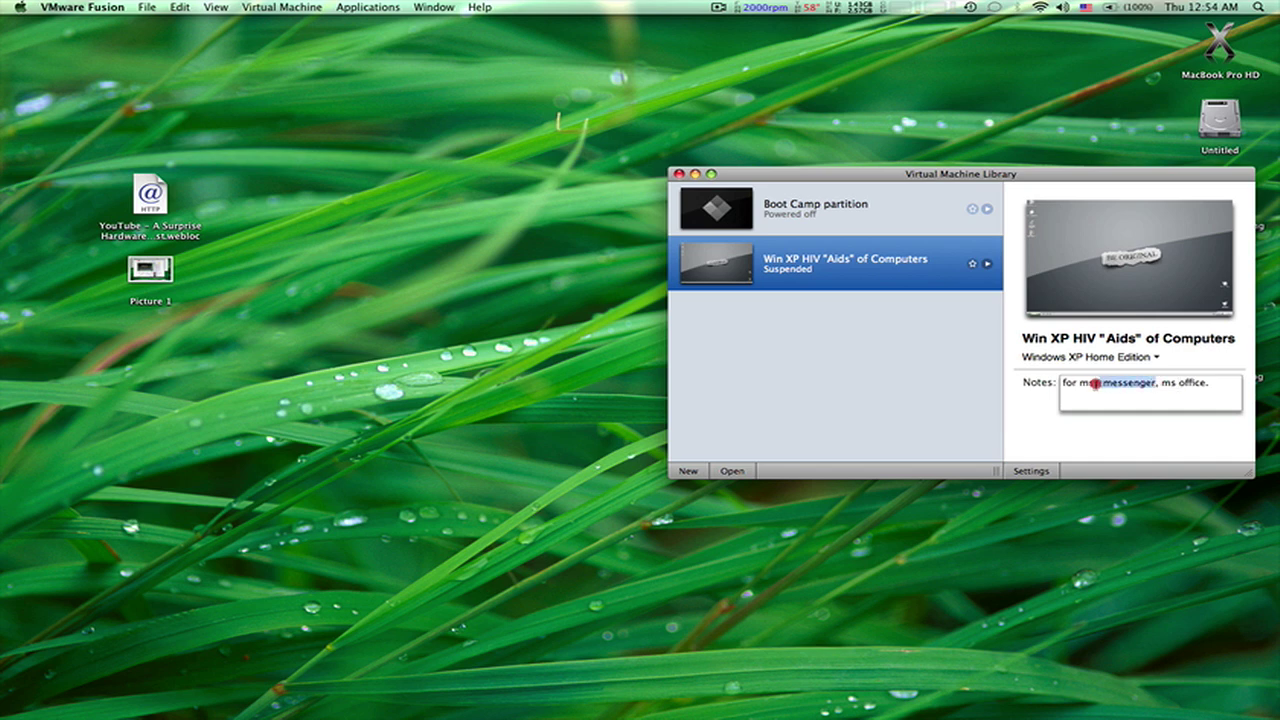
left_click(1082, 386)
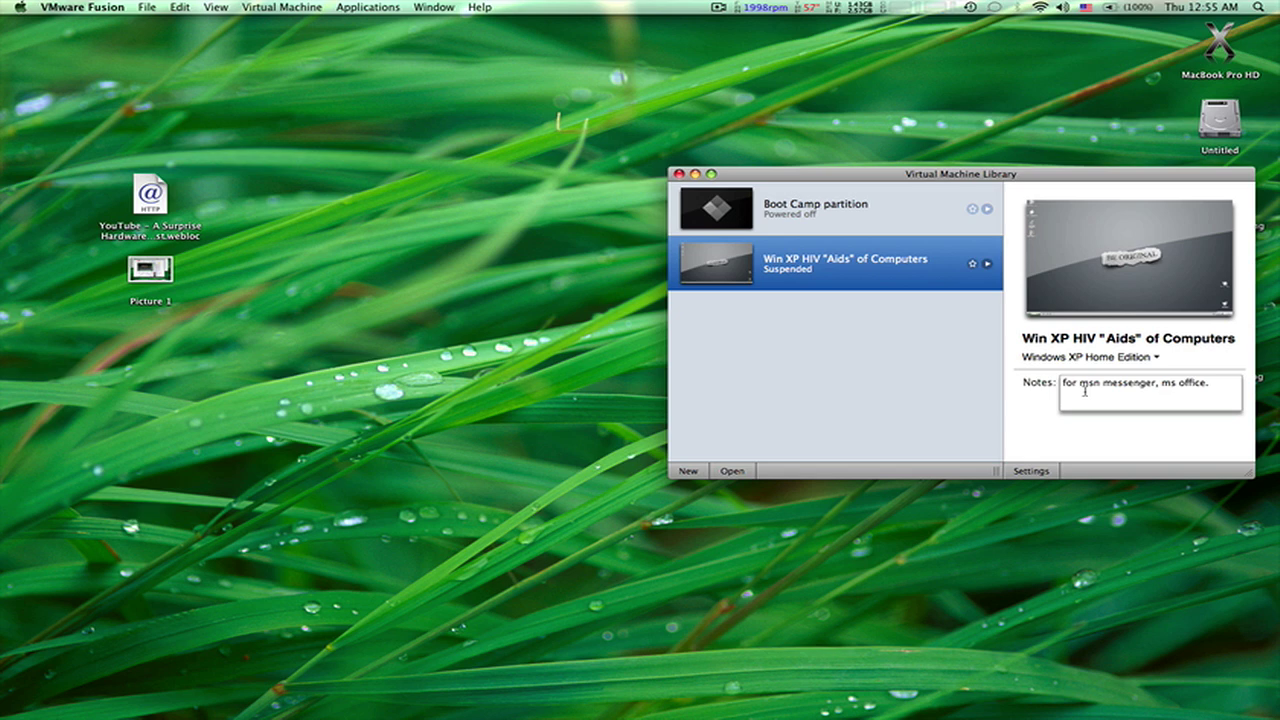
left_click(1093, 399)
left_click_drag(1039, 179, 1037, 186)
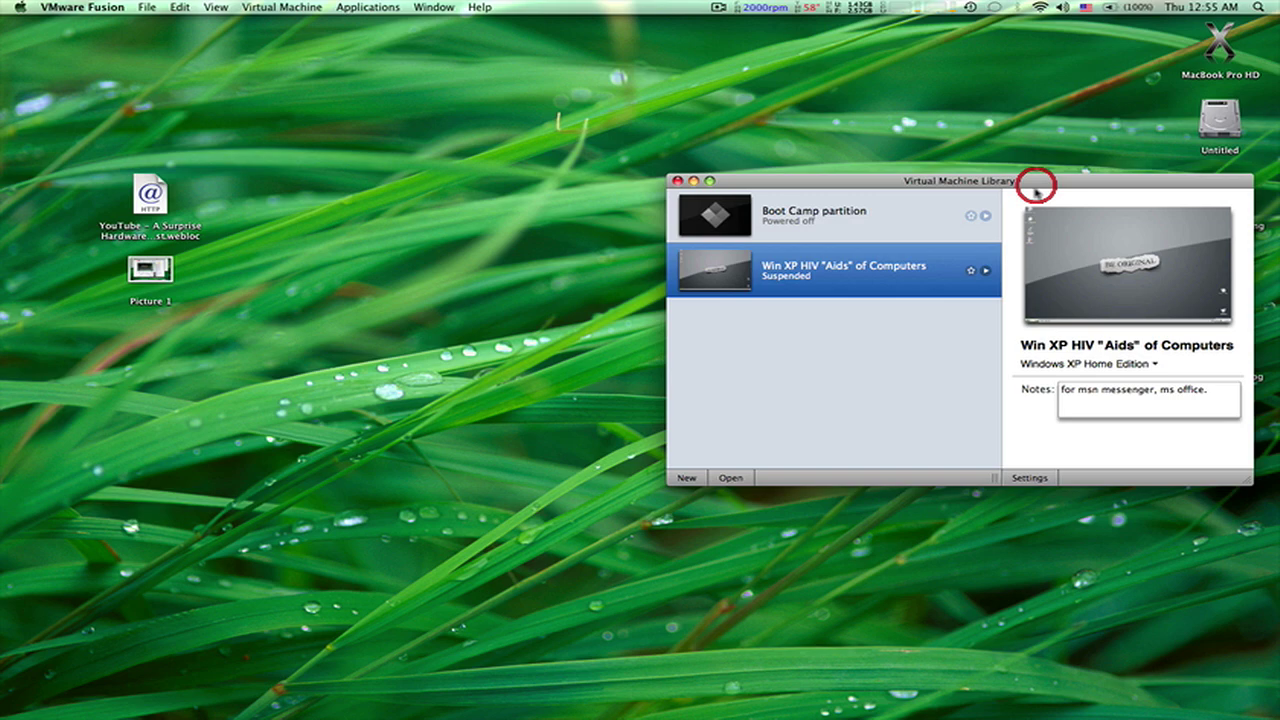
left_click(1220, 120)
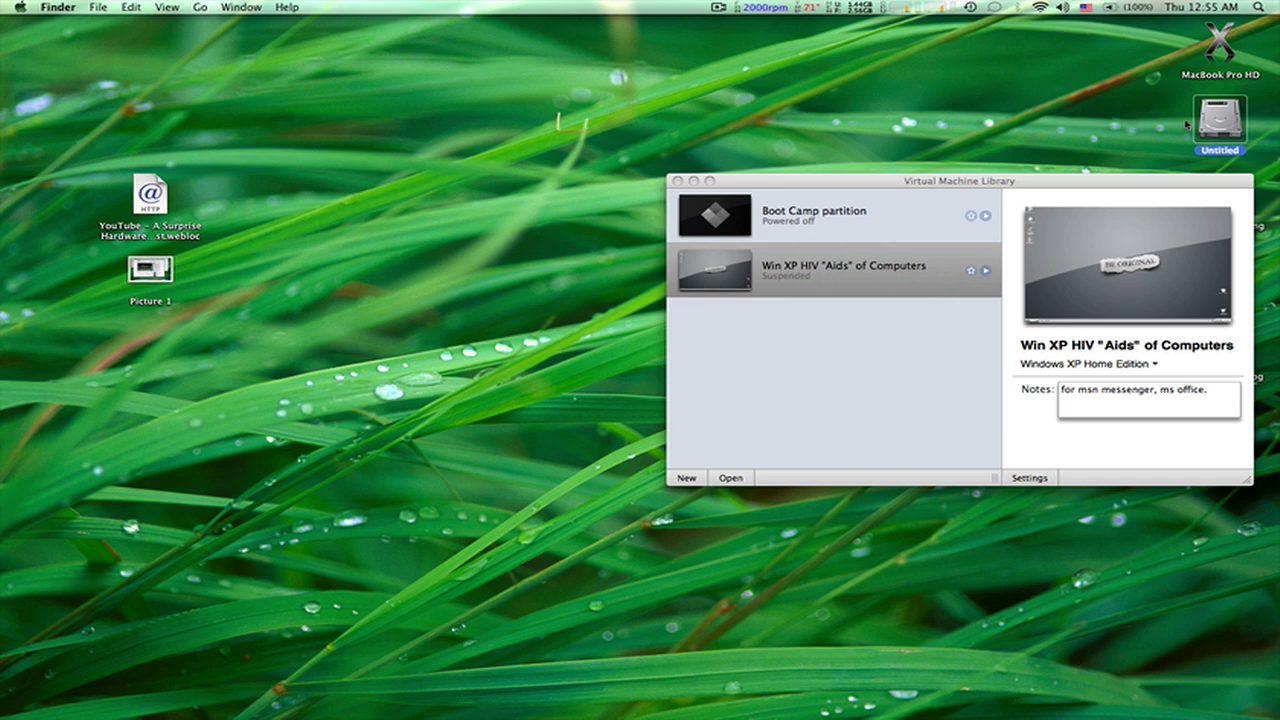
left_click(932, 183)
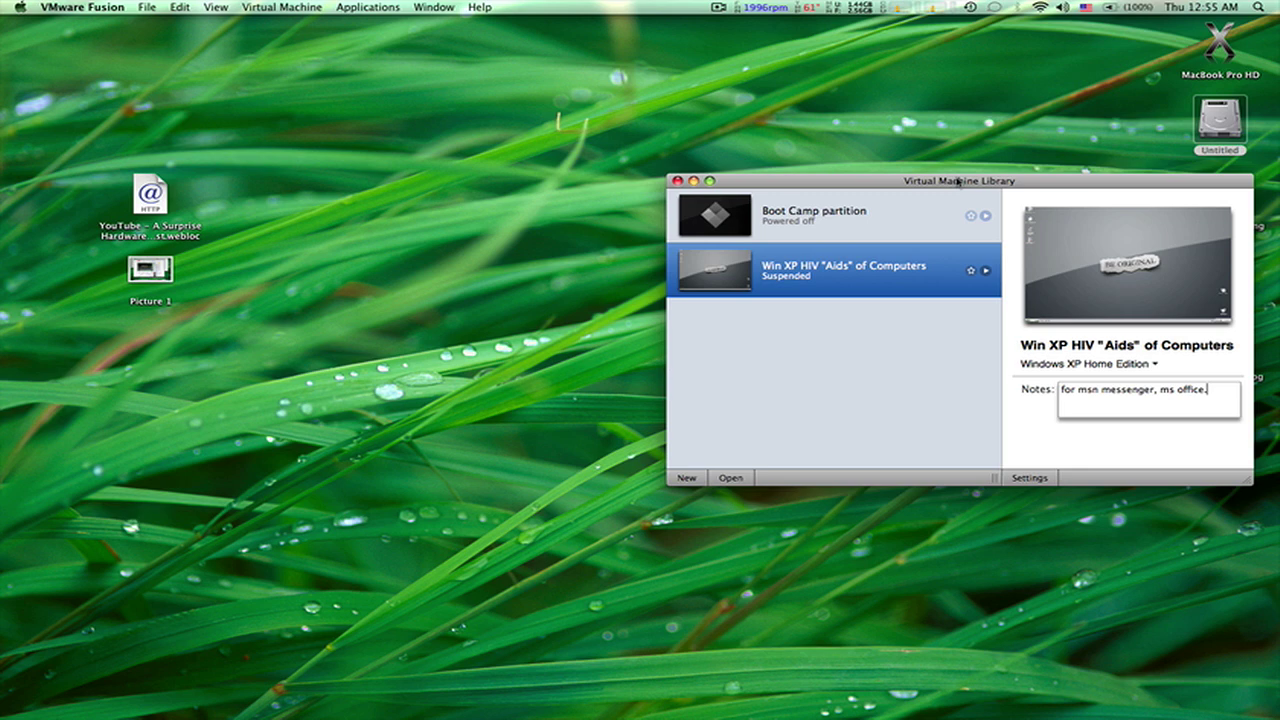
left_click_drag(958, 182, 963, 182)
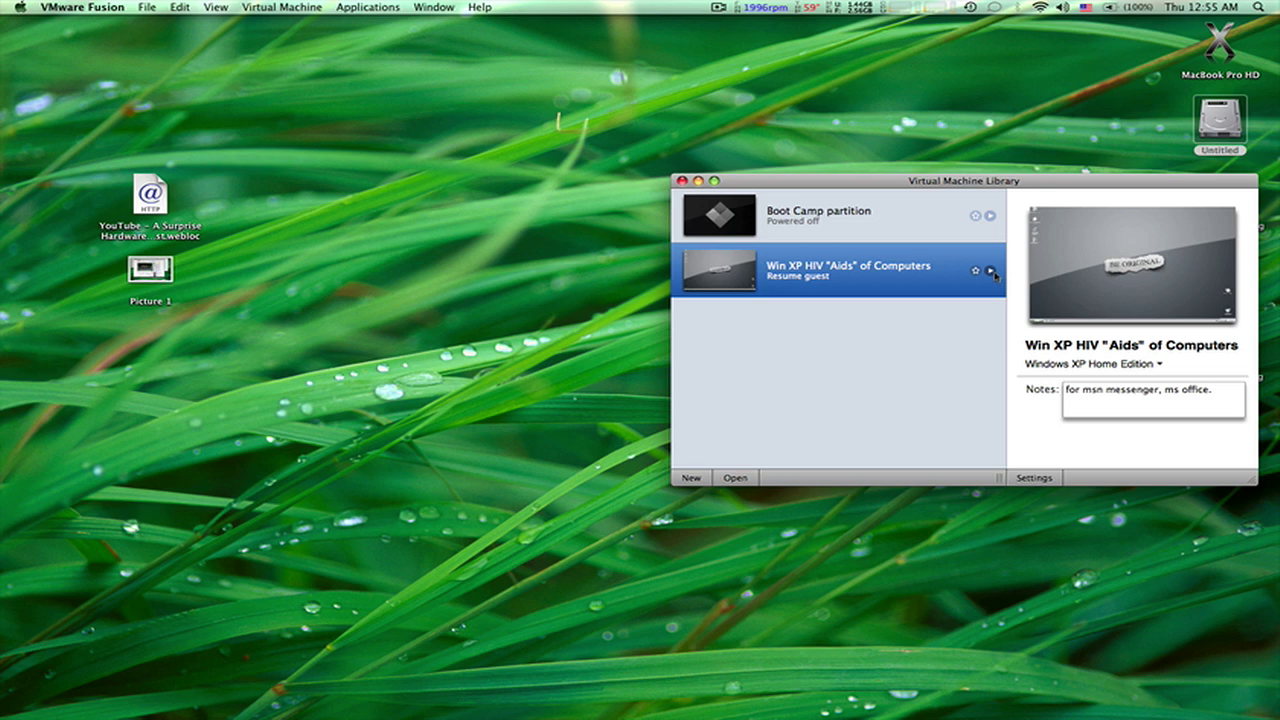
Resume the suspended Win XP HIV "Aids" of Computers machine from its Library row.
left_click(990, 271)
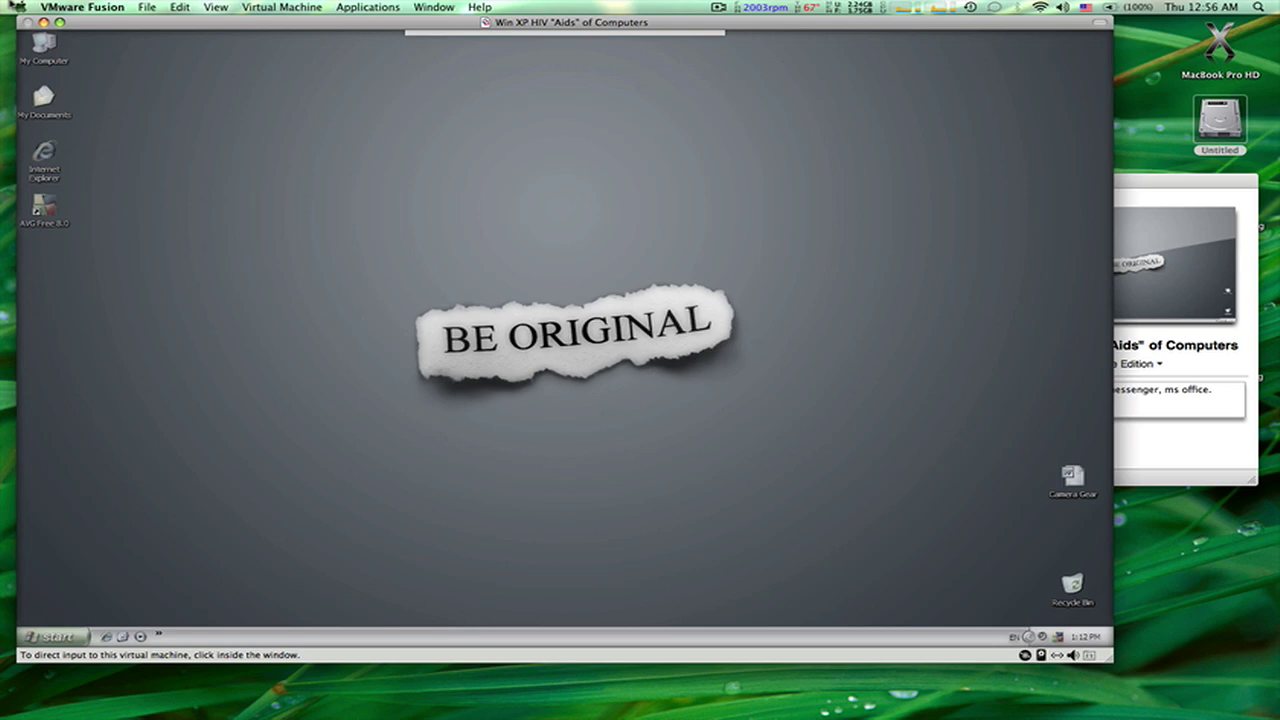
View and close About This Mac, then cancel XP's Found New Hardware wizard for iSight.
left_click(20, 7)
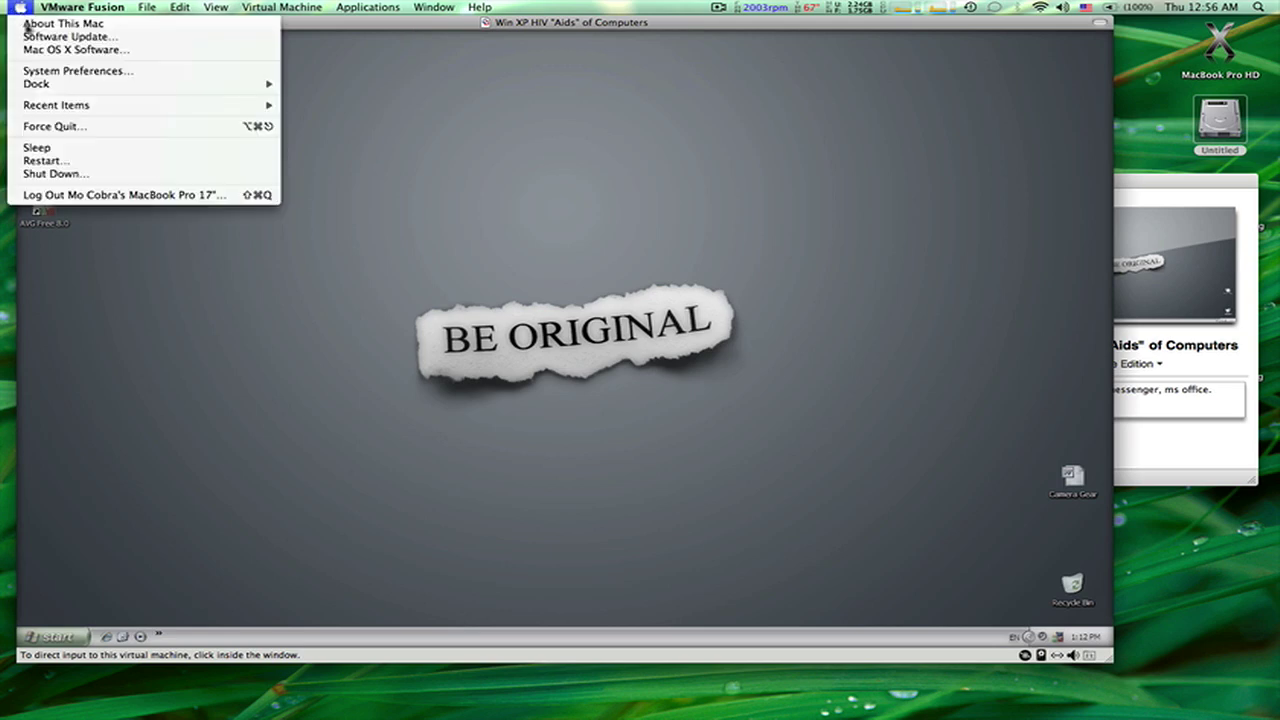
left_click(42, 22)
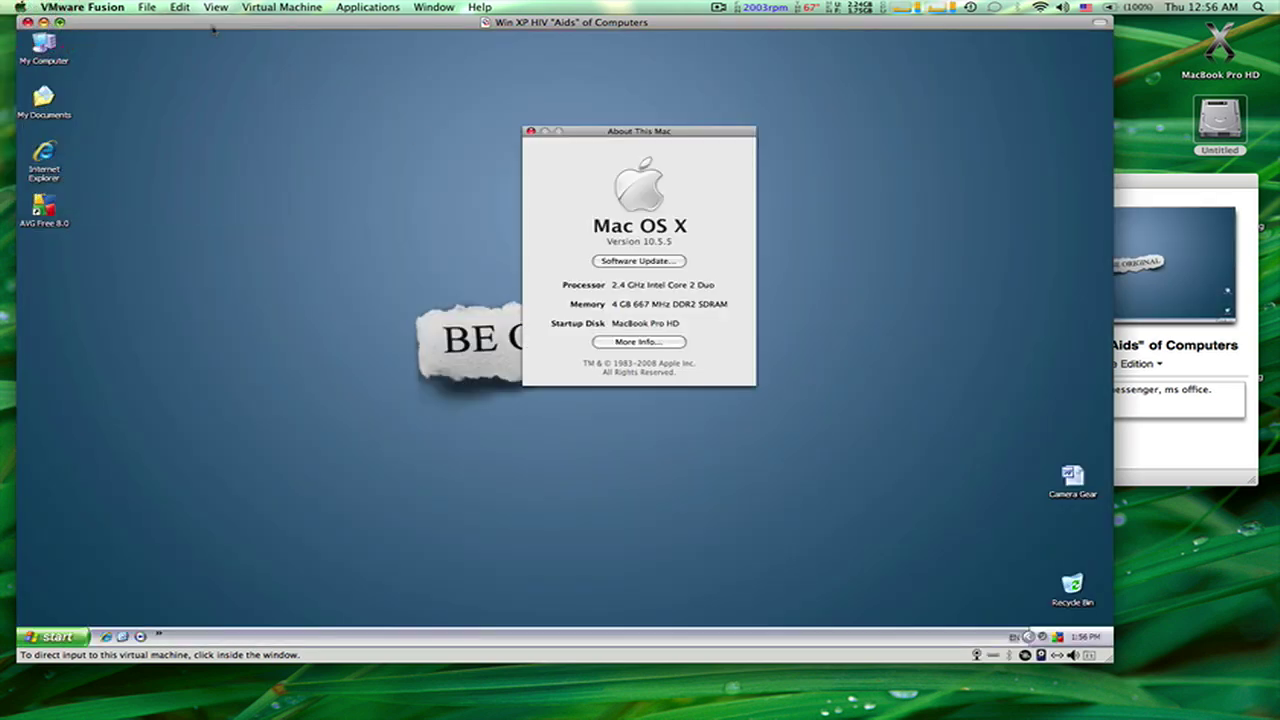
left_click(532, 132)
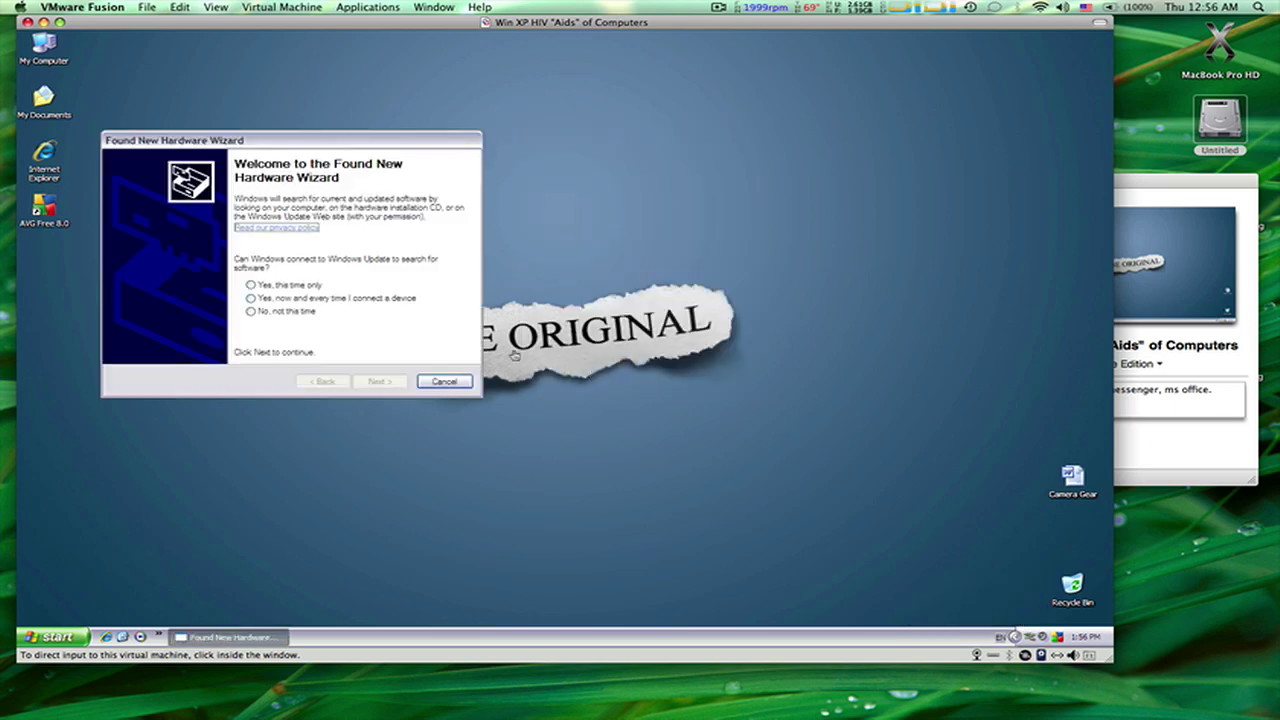
left_click(444, 384)
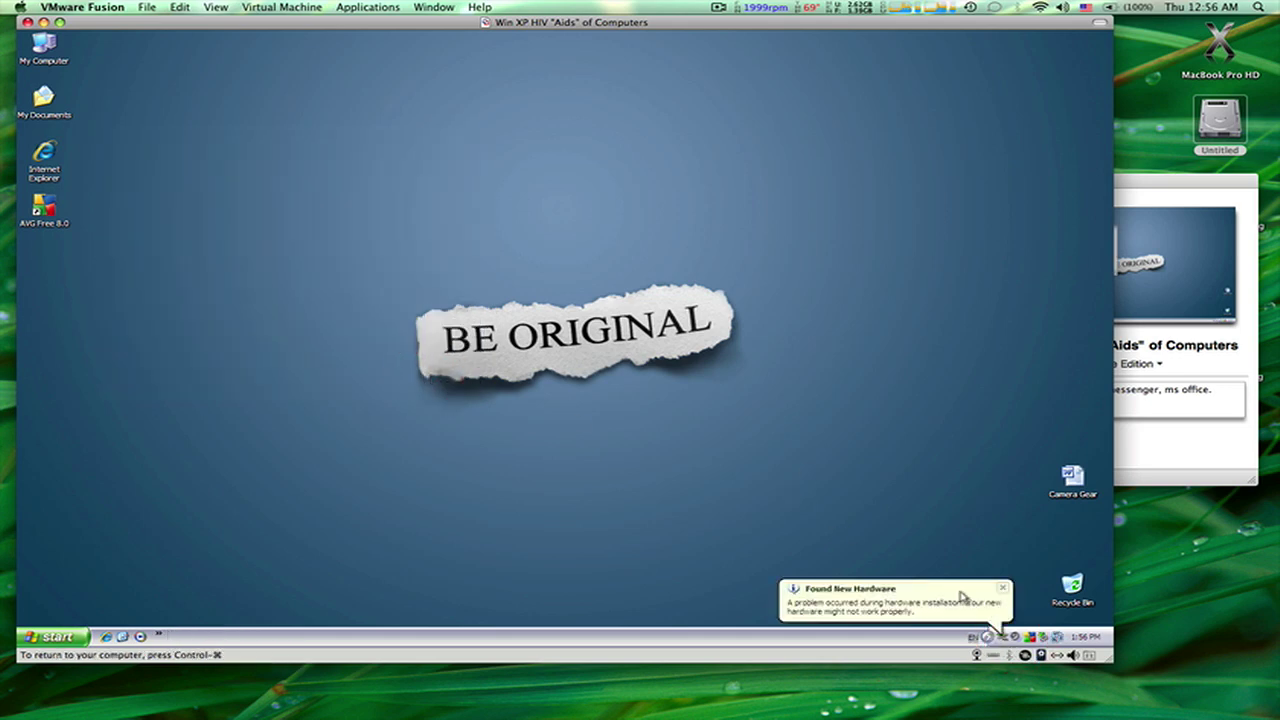
Dismiss XP's hardware warning, minimize the Library, and select Camera Gear on the XP desktop.
left_click(1005, 589)
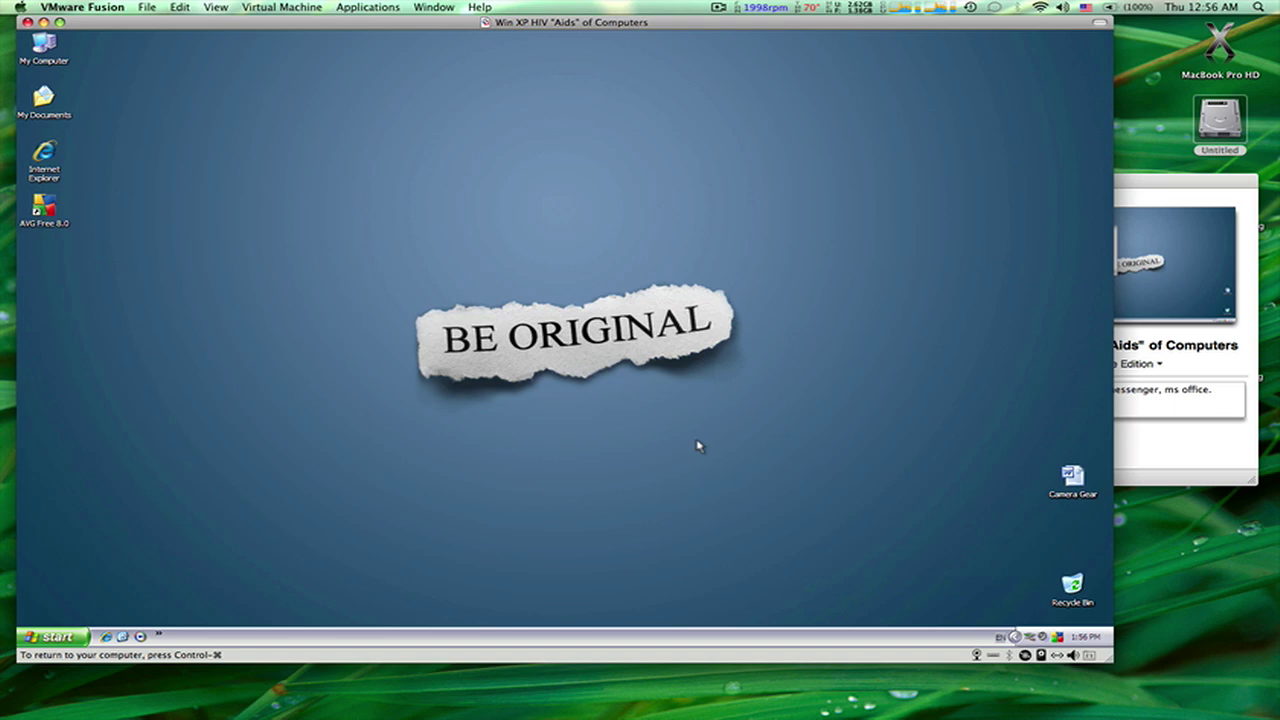
left_click_drag(1178, 183, 1154, 270)
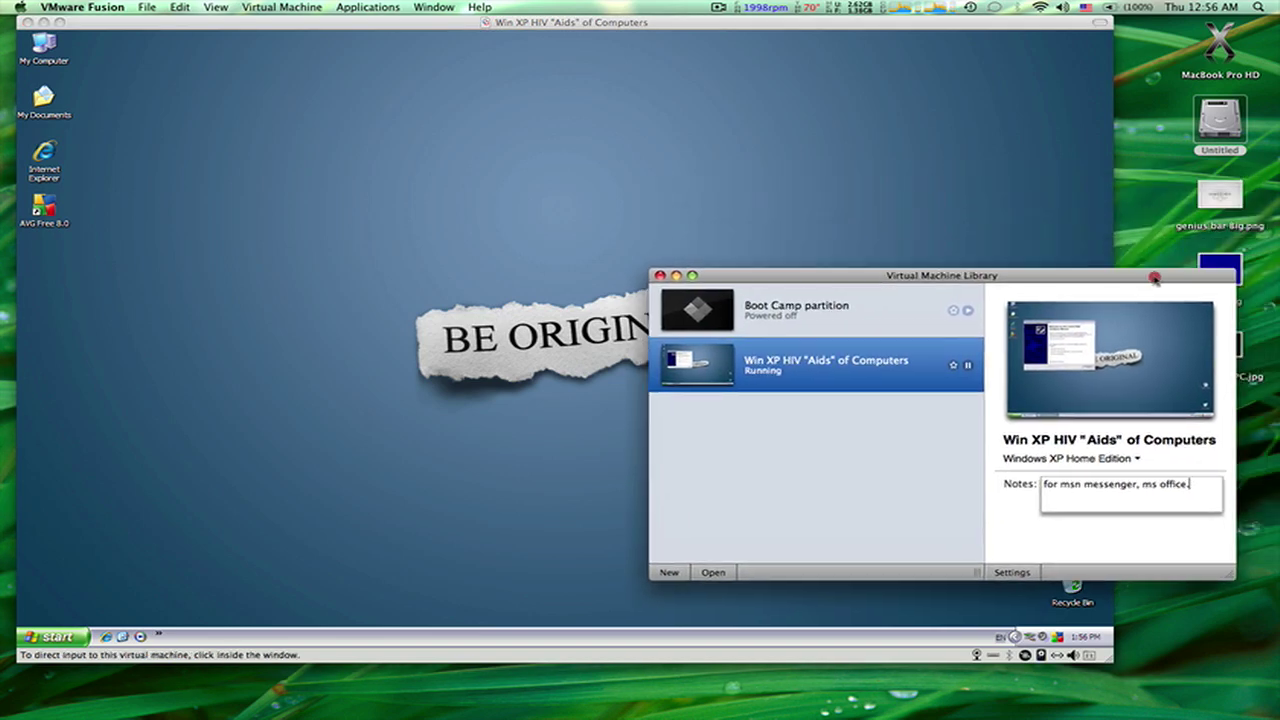
double_click(1151, 277)
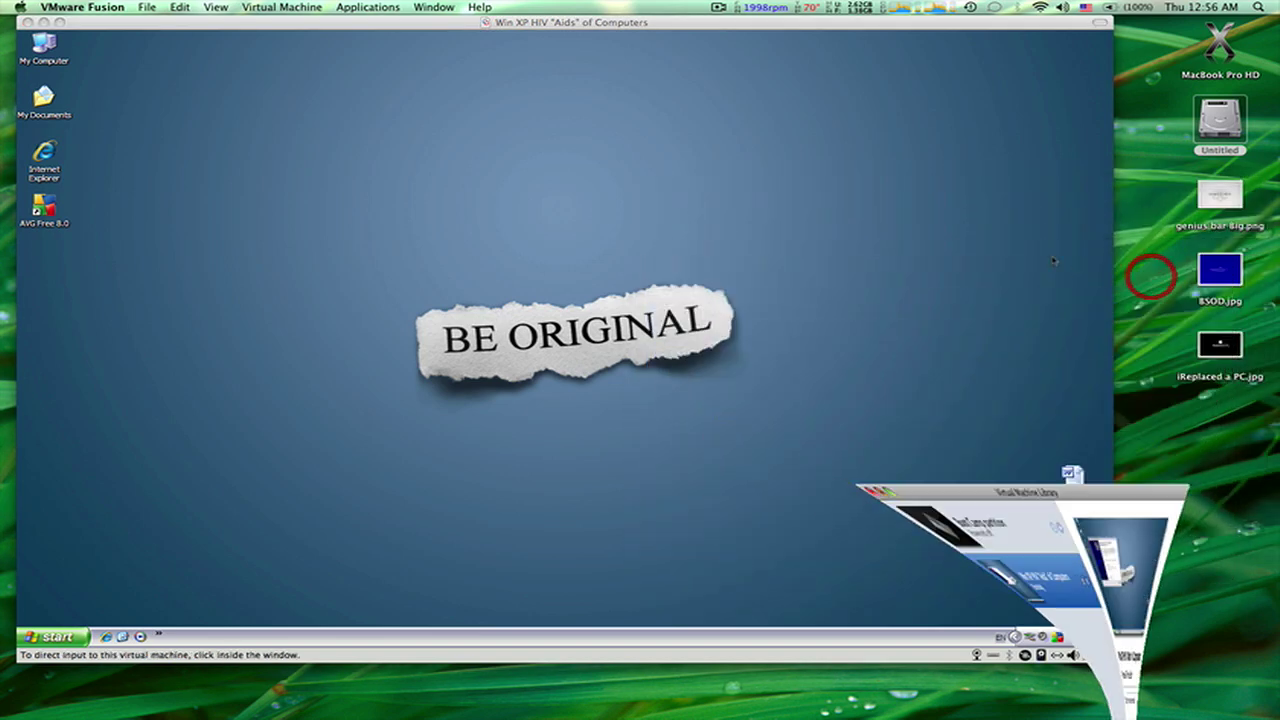
left_click(980, 445)
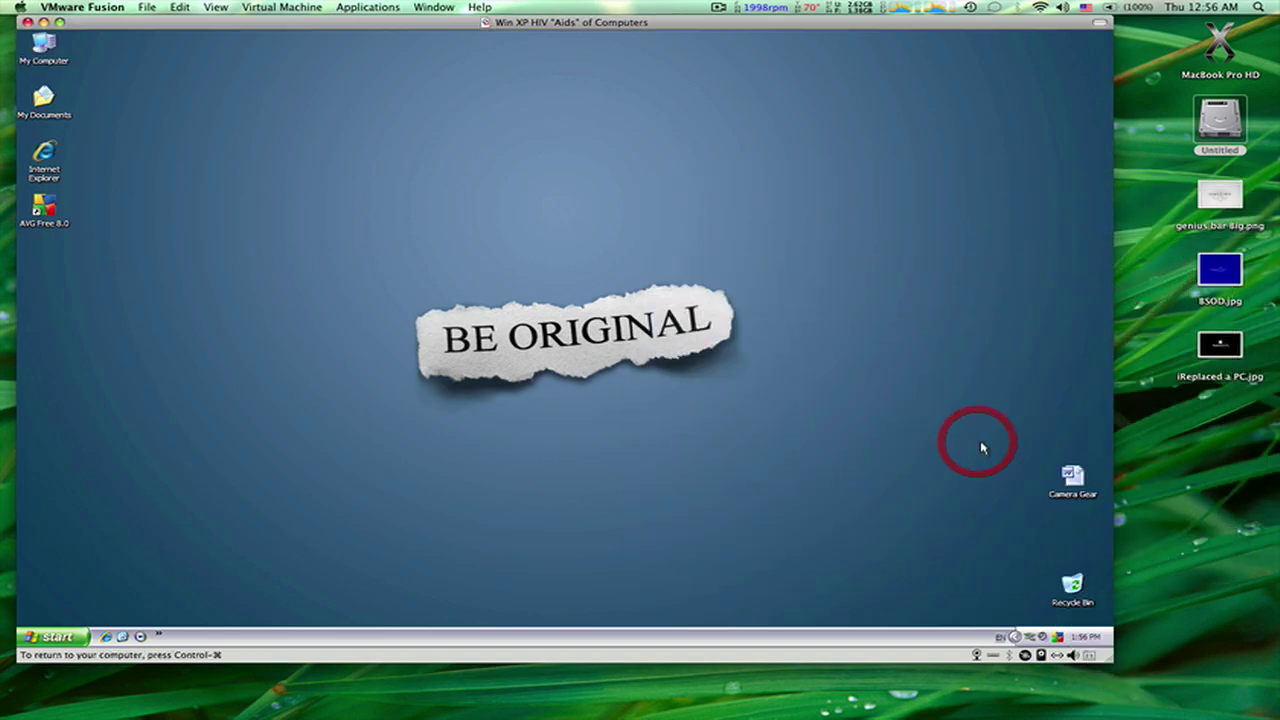
left_click(1070, 478)
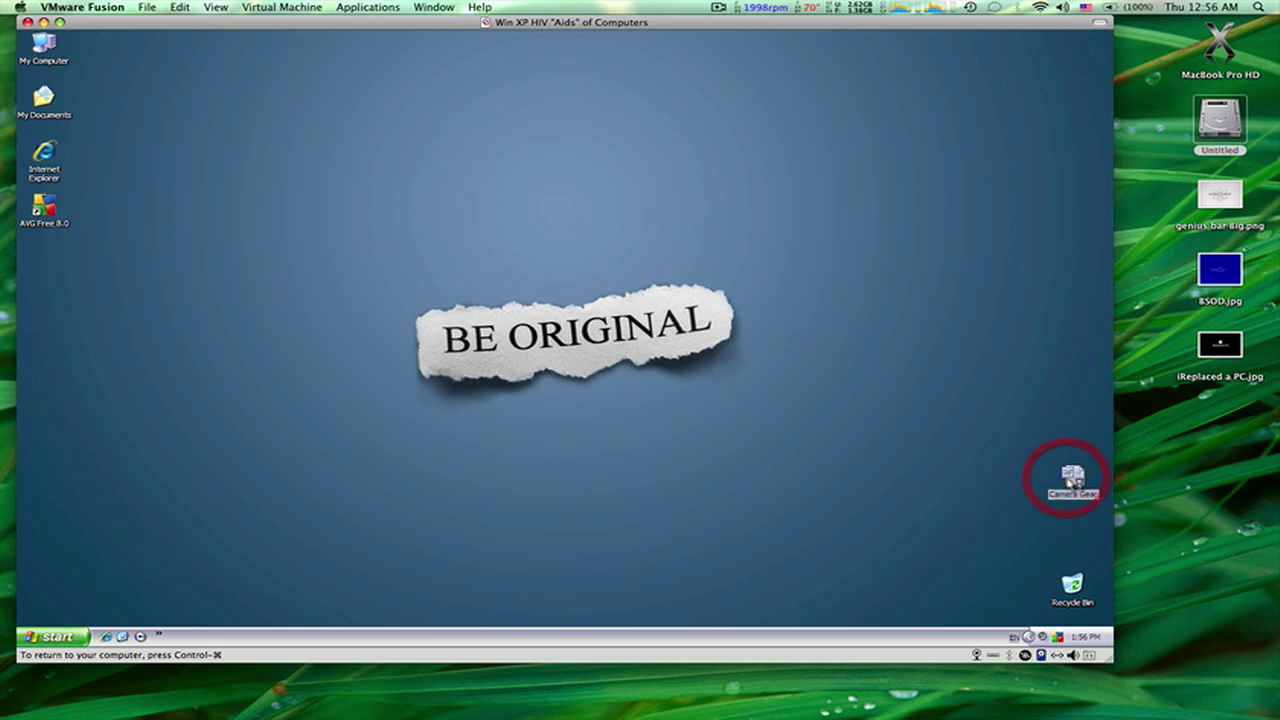
double_click(1070, 478)
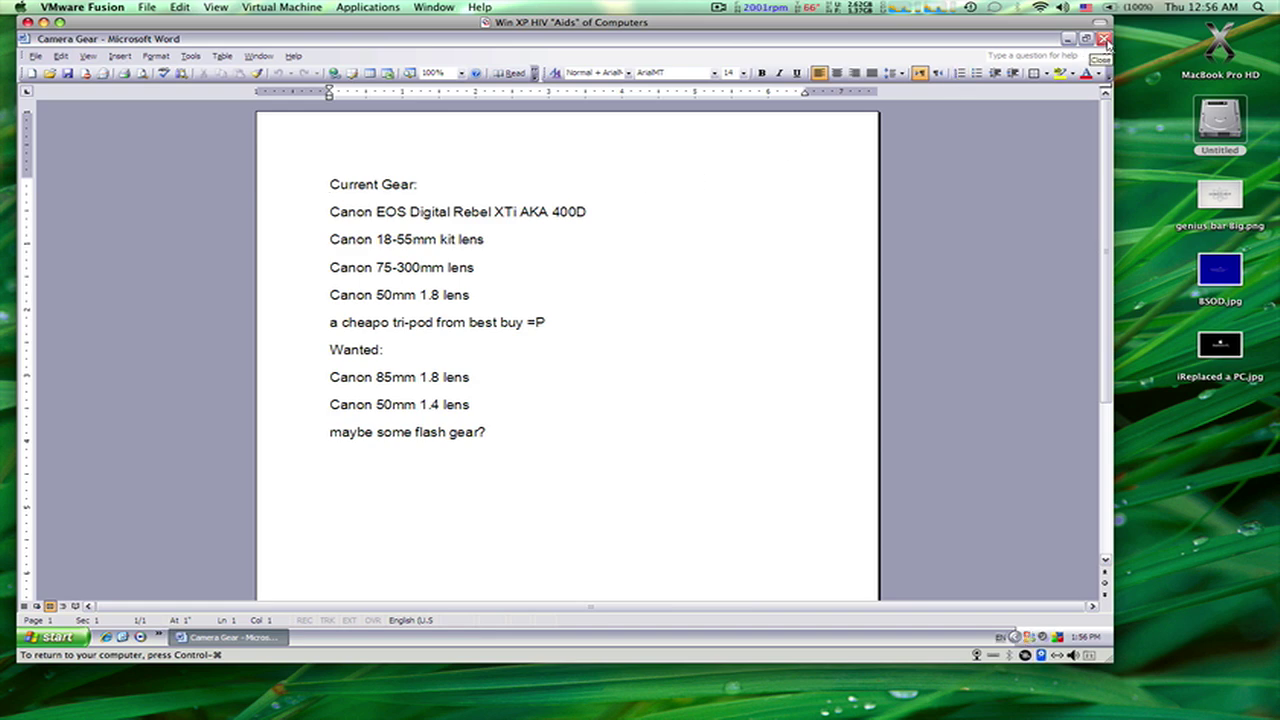
left_click(1105, 40)
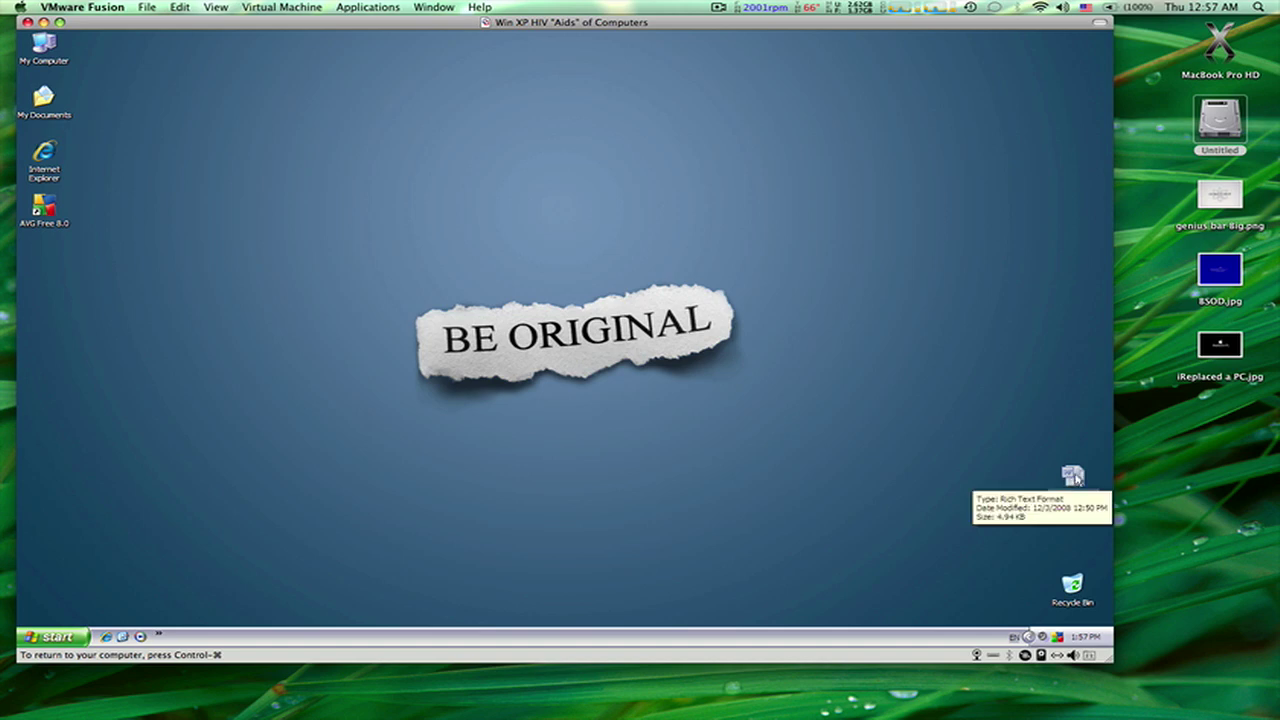
Copy Camera Gear.rtf from the XP desktop to the Mac desktop and preview it.
left_click_drag(1077, 479, 1188, 444)
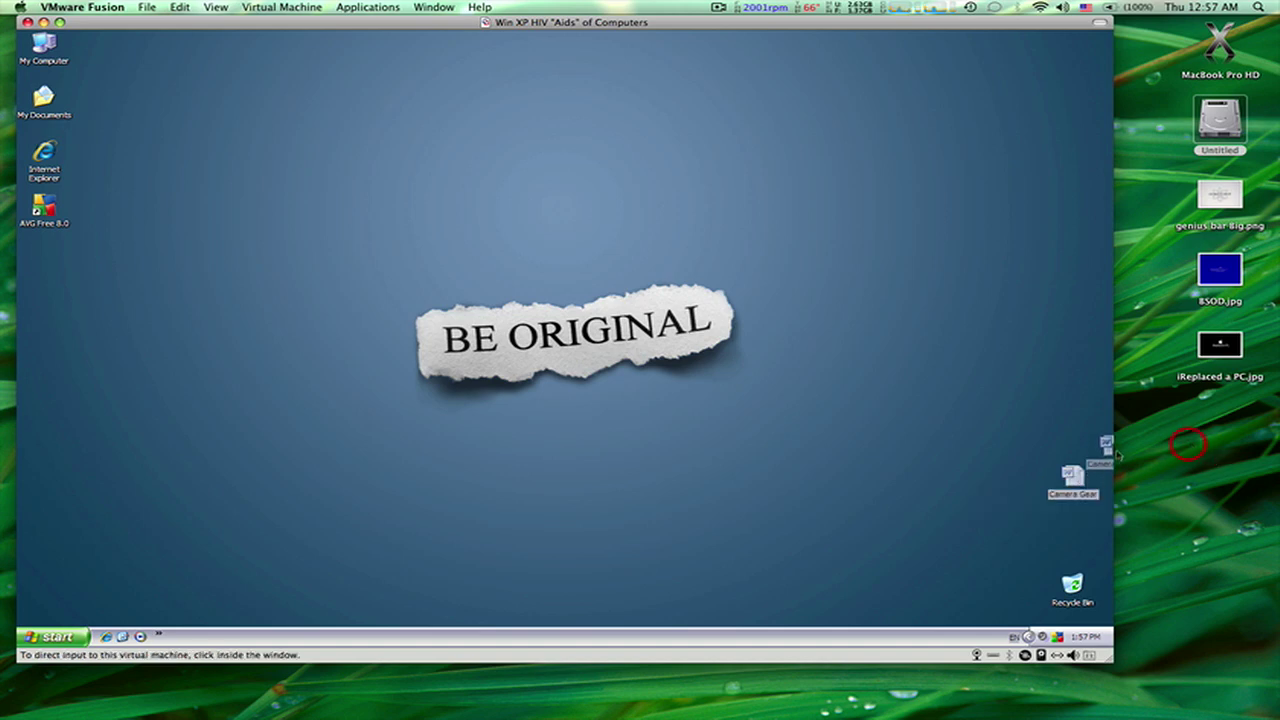
left_click_drag(1112, 456, 1078, 452)
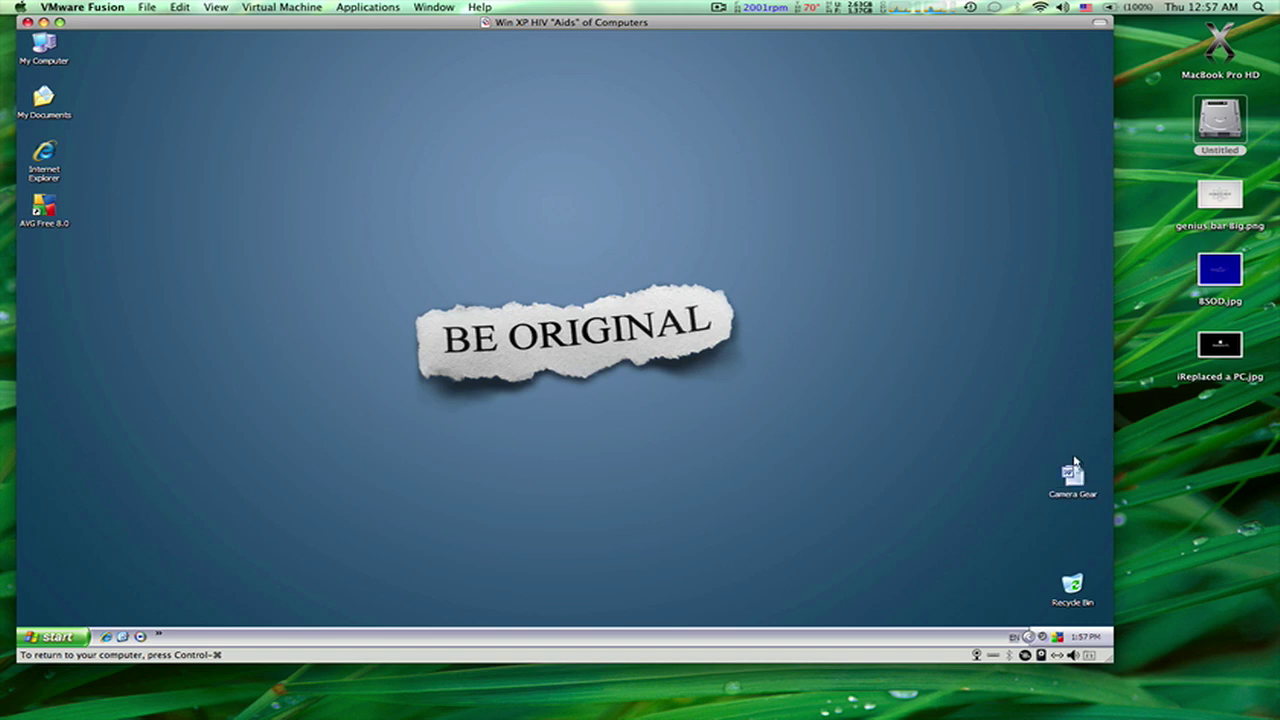
left_click_drag(1078, 452, 1238, 452)
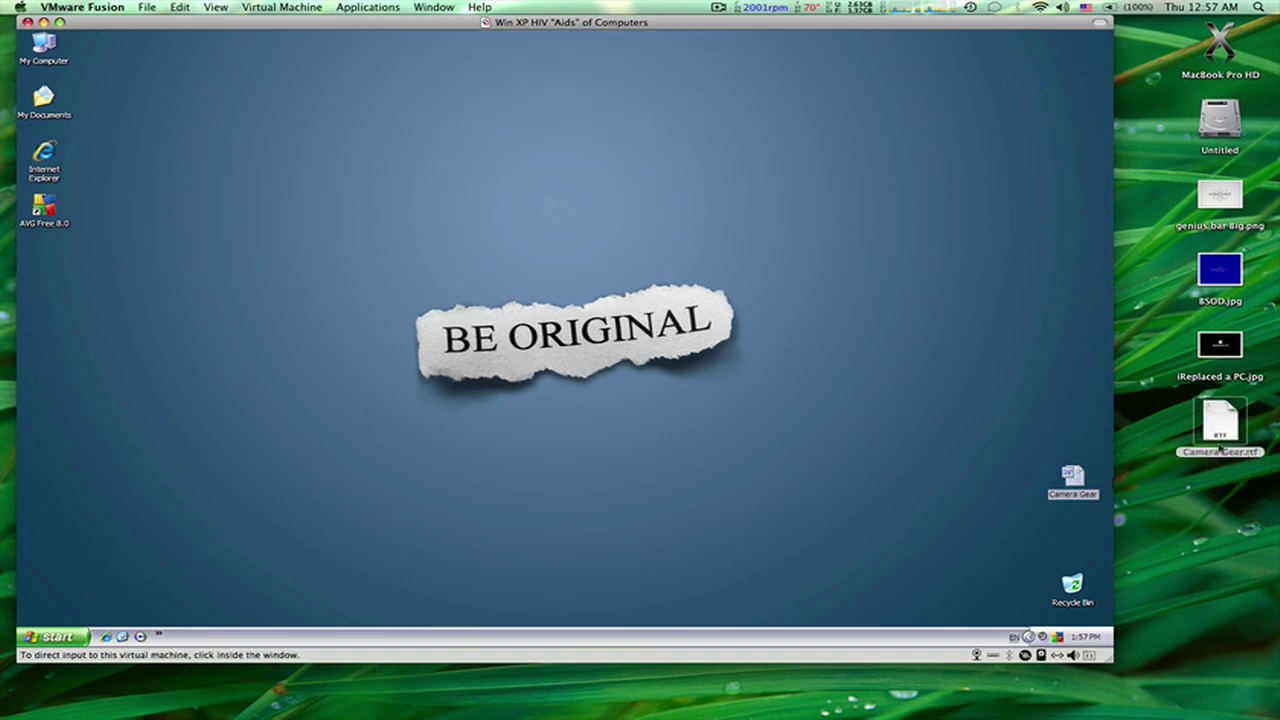
left_click(1216, 428)
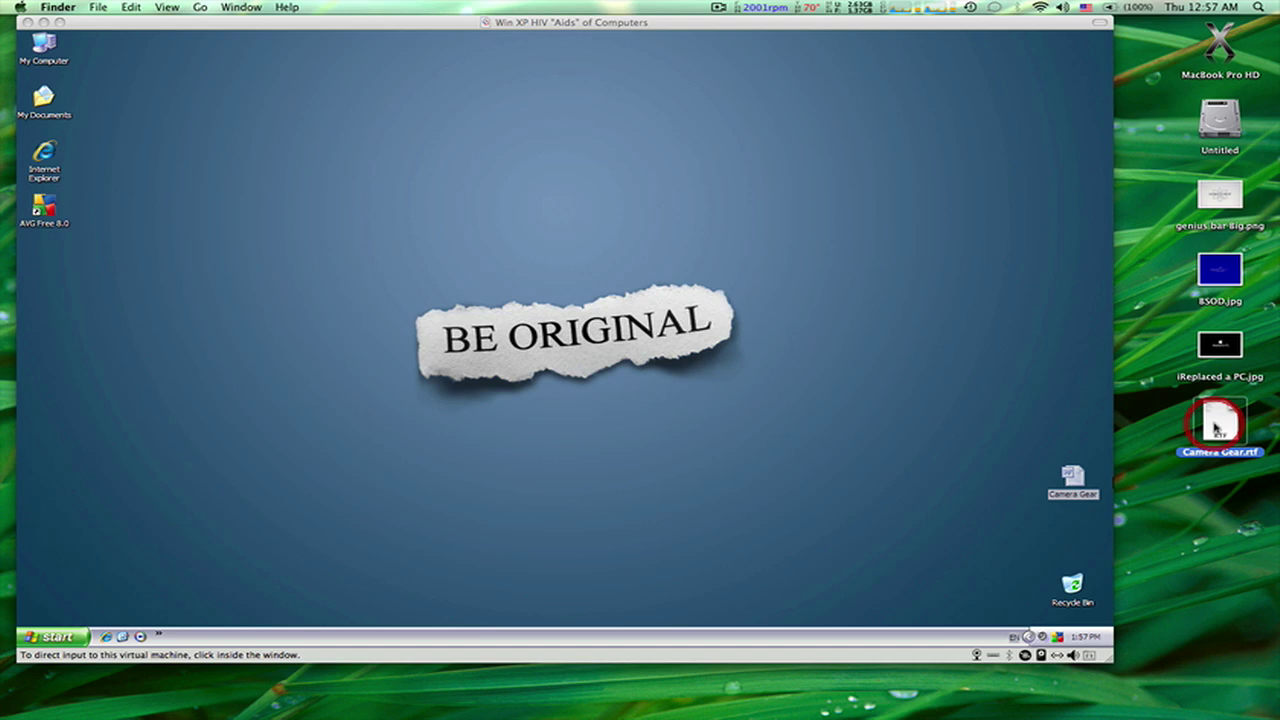
key("space")
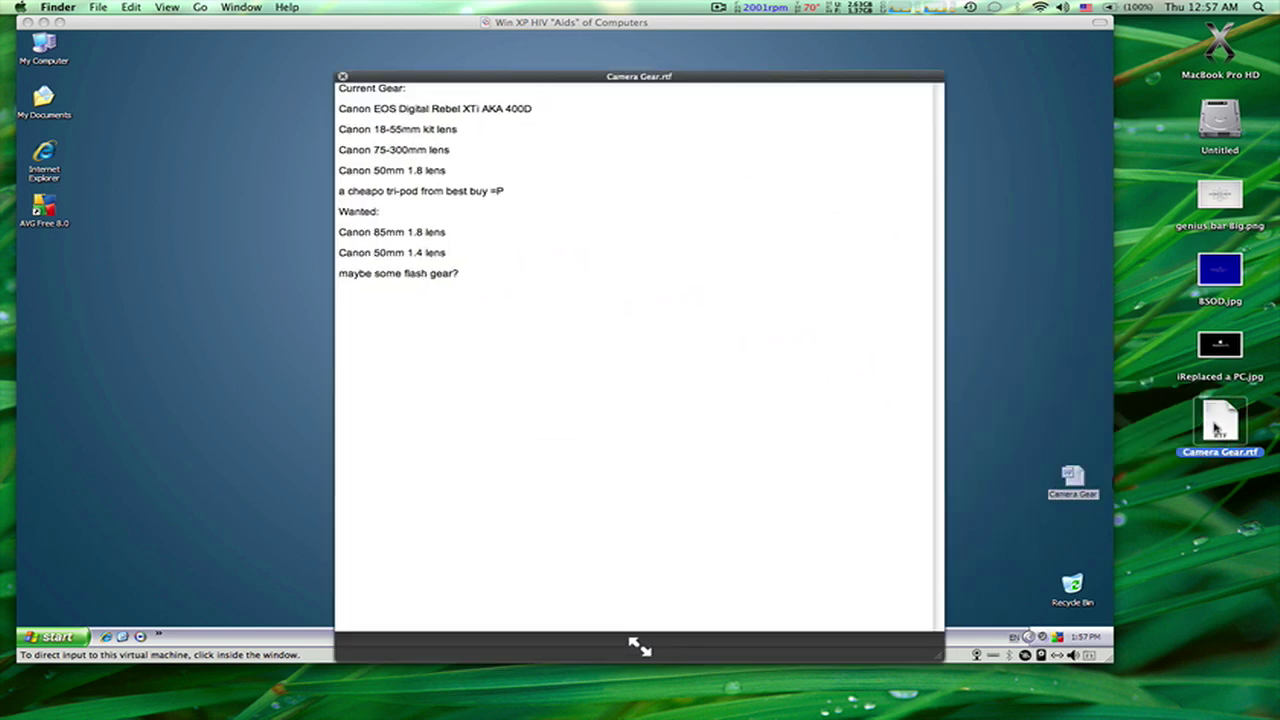
key("space")
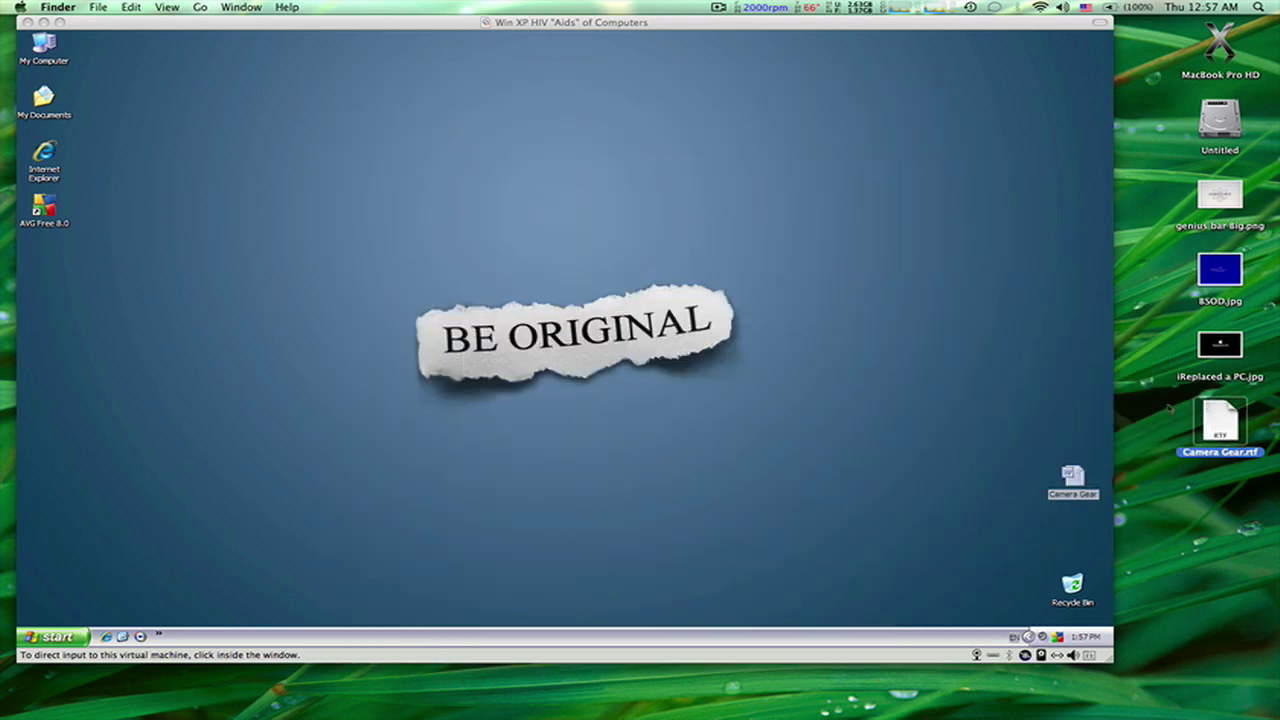
Drag the genius bar Big, BSOD and iReplaced a PC images into the XP window.
left_click(1168, 406)
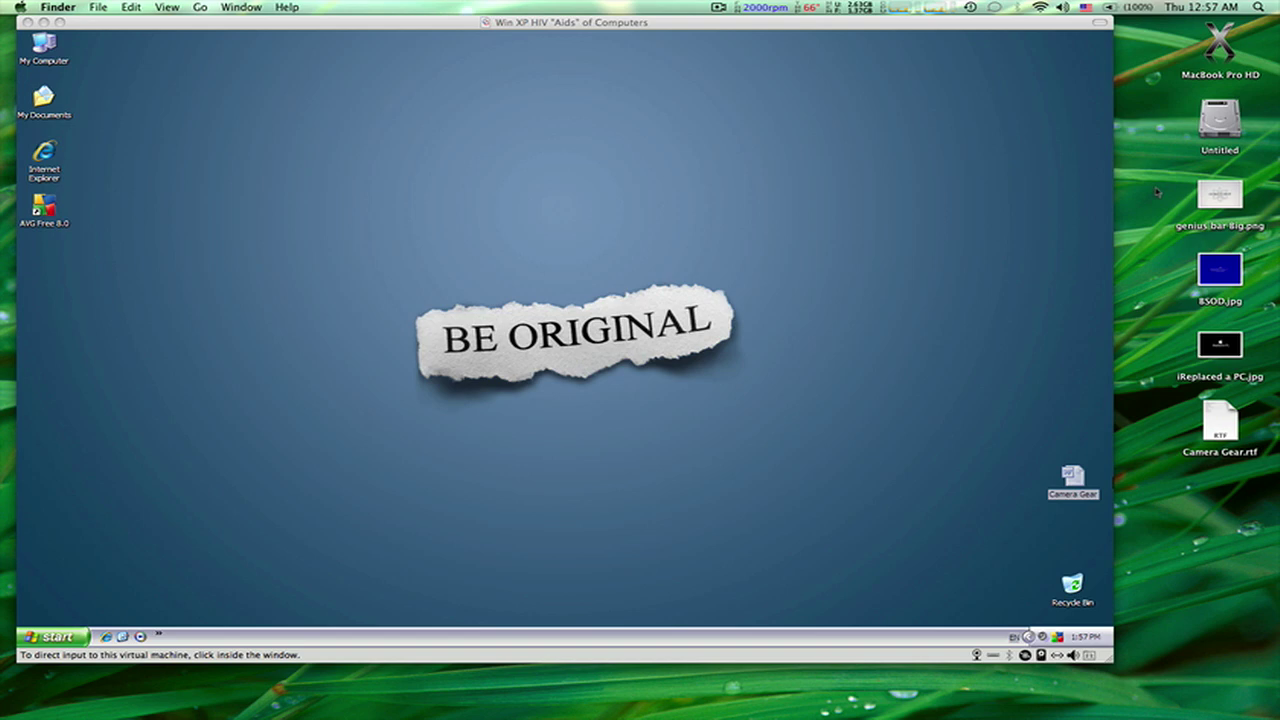
left_click_drag(1156, 191, 1266, 380)
left_click_drag(1222, 196, 940, 192)
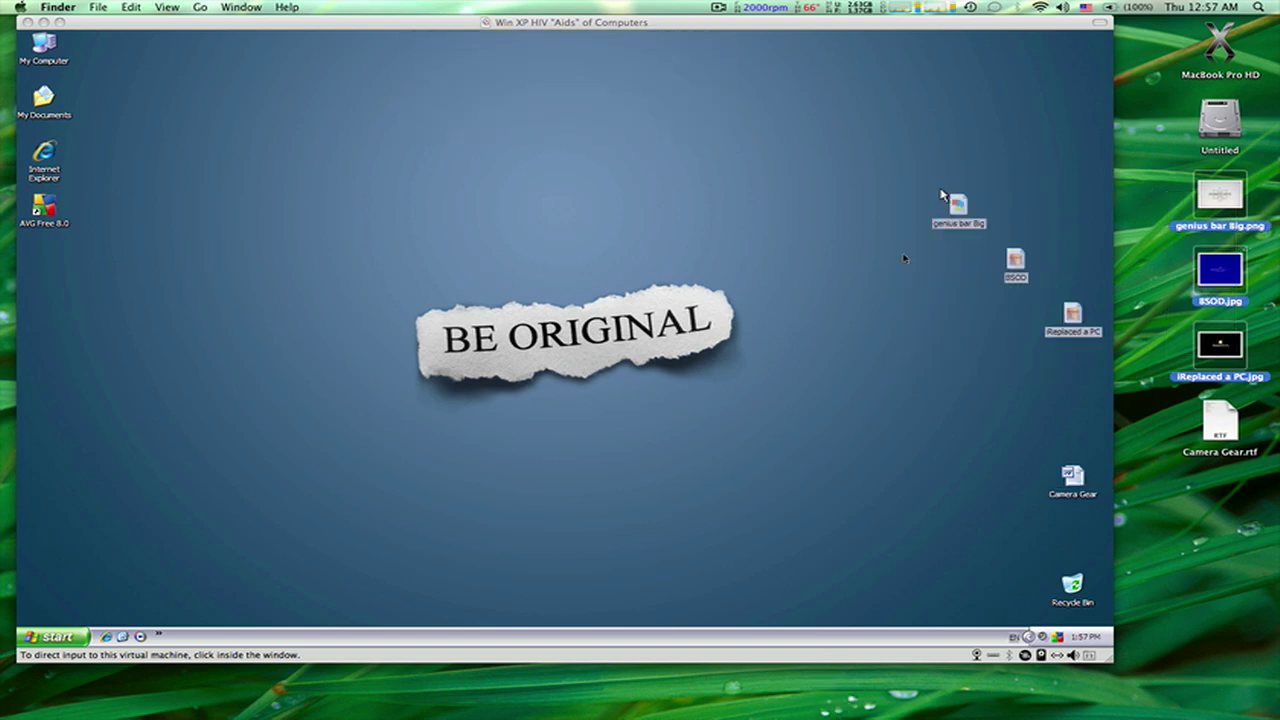
left_click(932, 238)
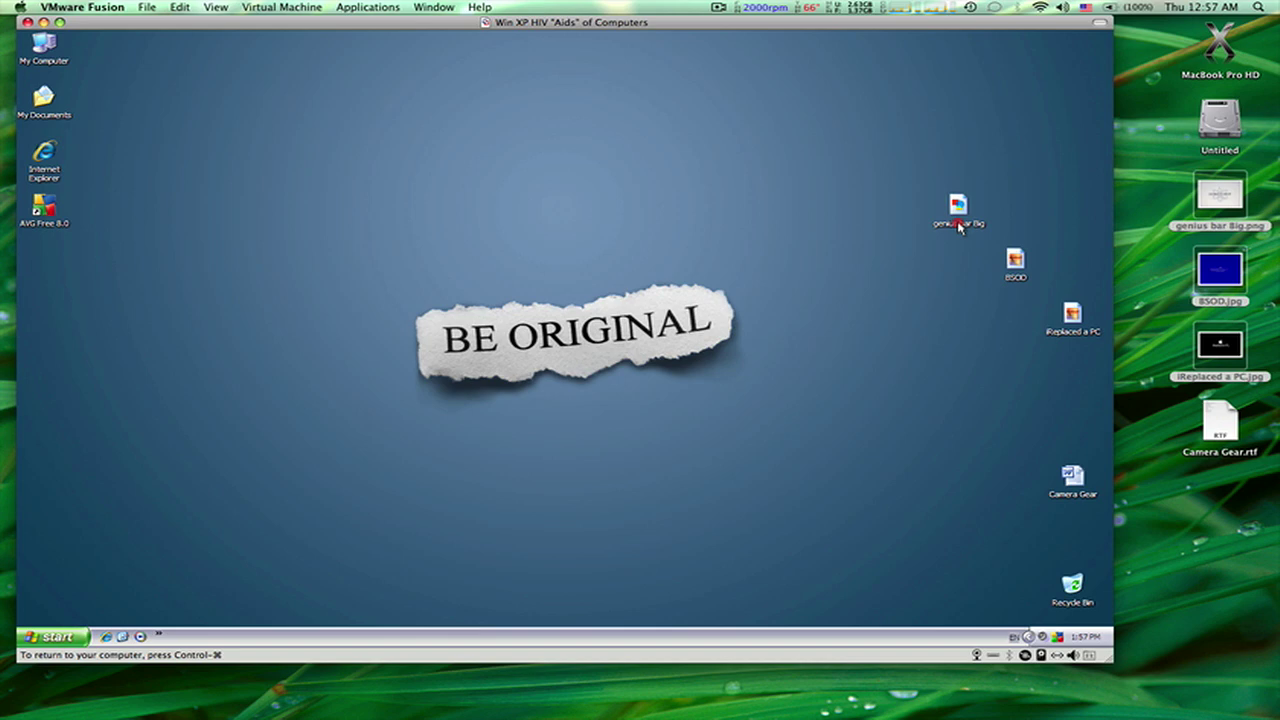
double_click(958, 210)
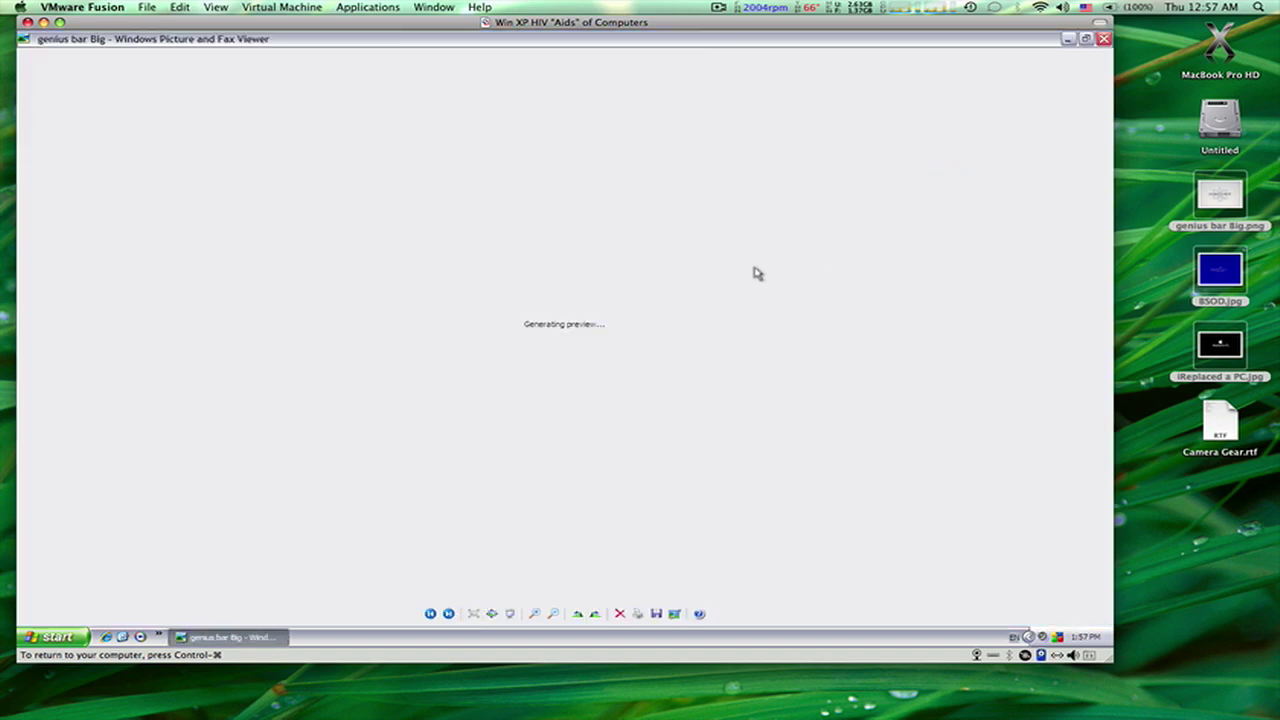
left_click(451, 614)
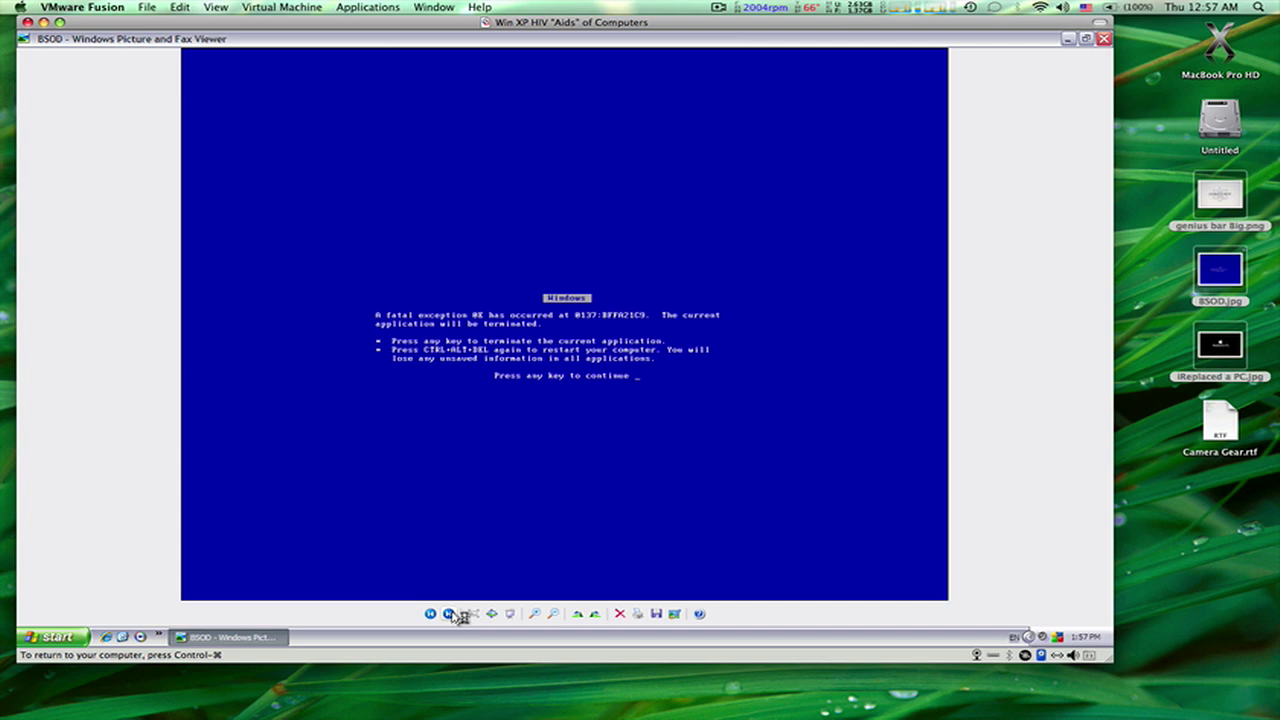
left_click(451, 614)
left_click(451, 614)
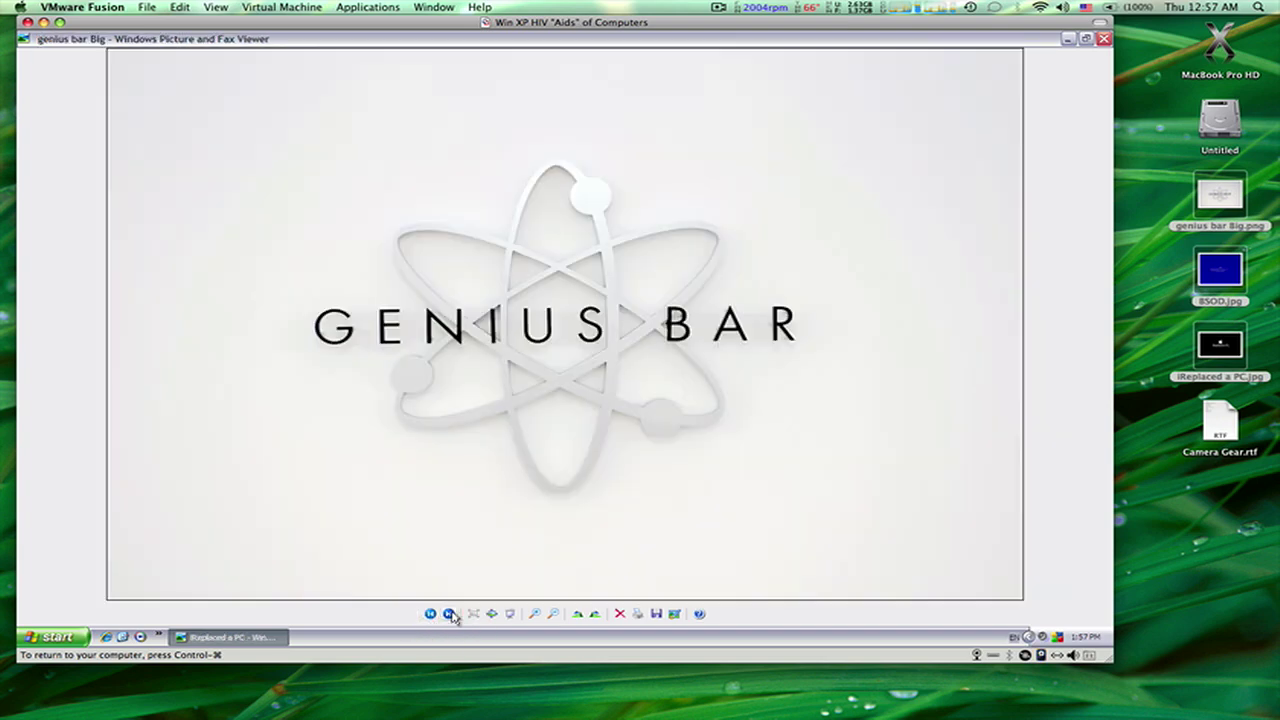
left_click(1104, 38)
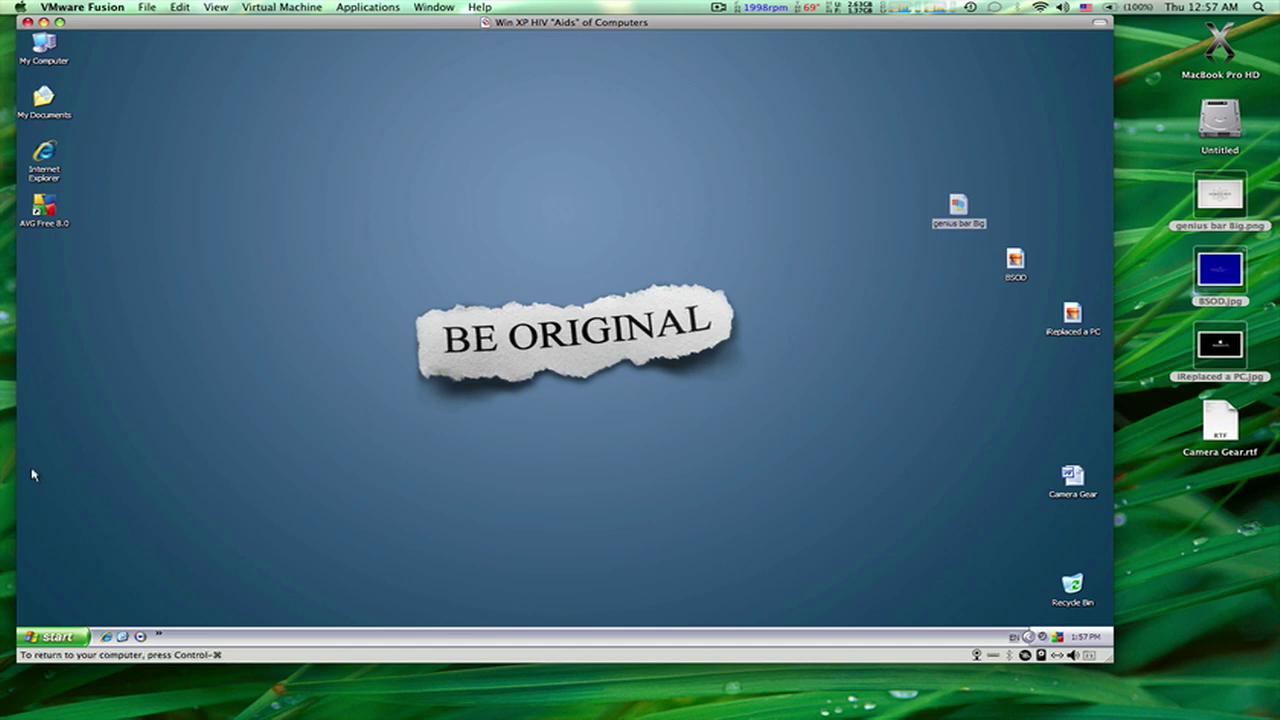
left_click(47, 636)
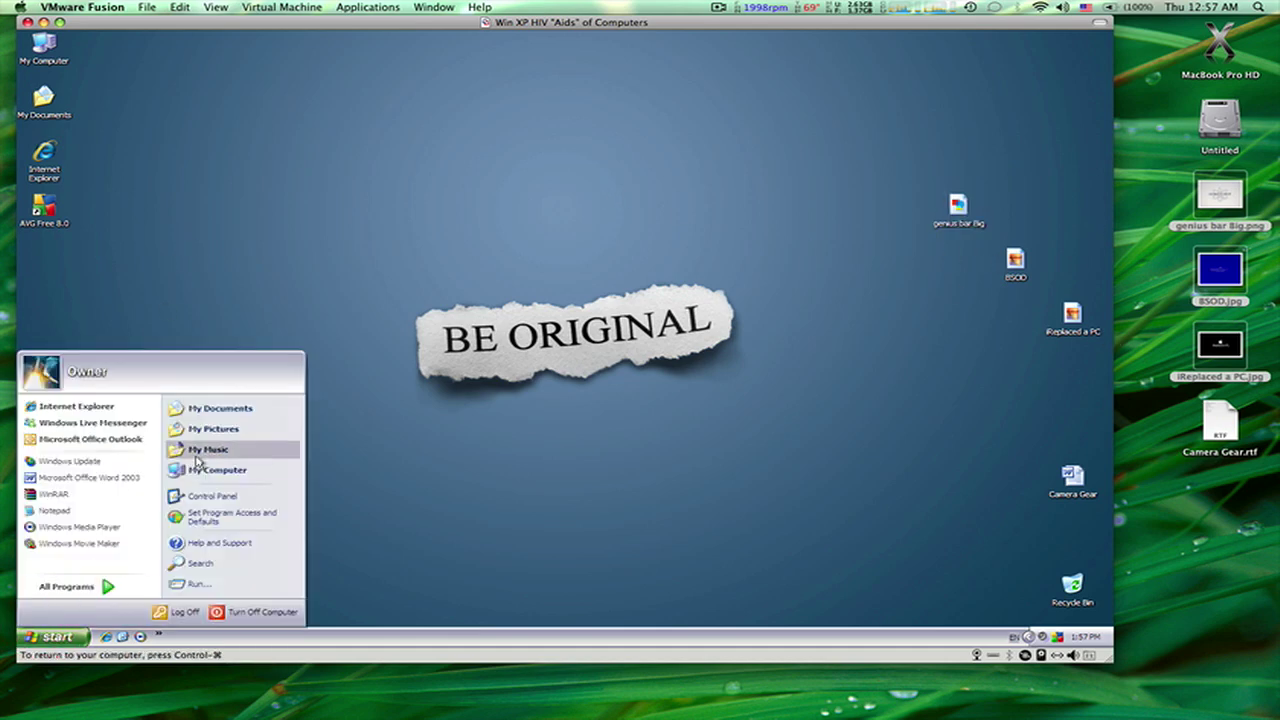
mouse_move(67, 587)
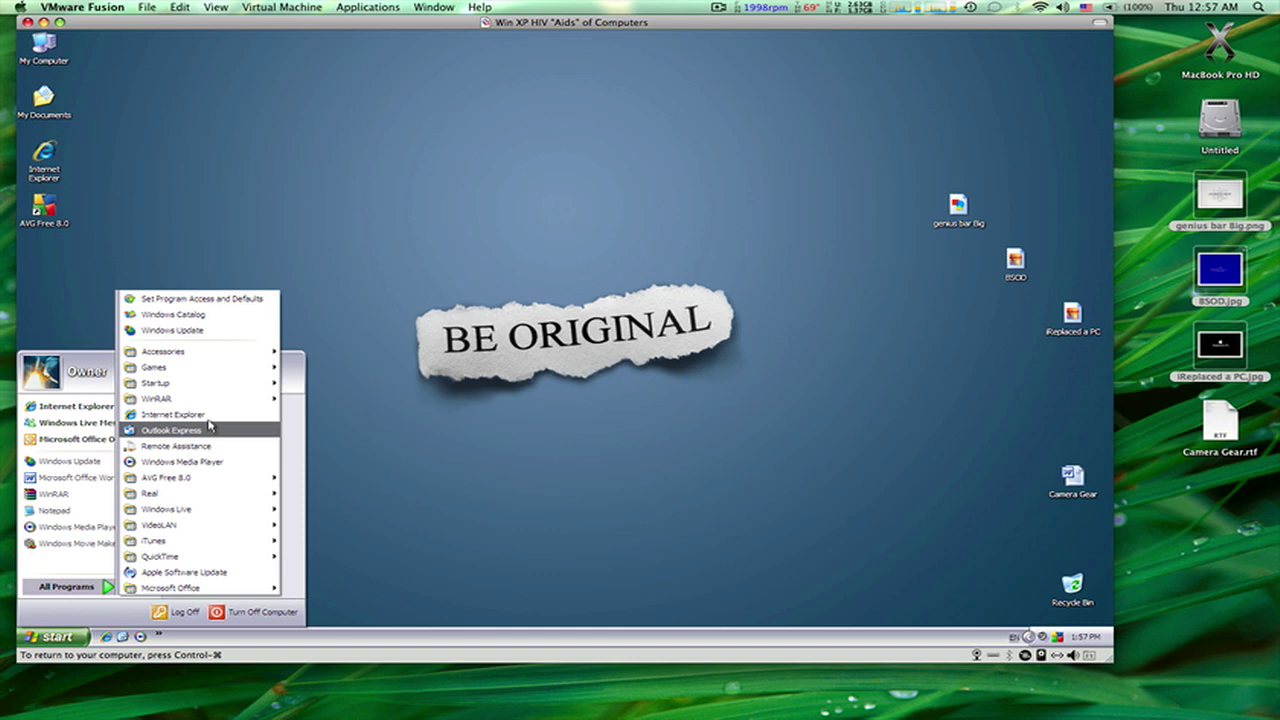
left_click(379, 316)
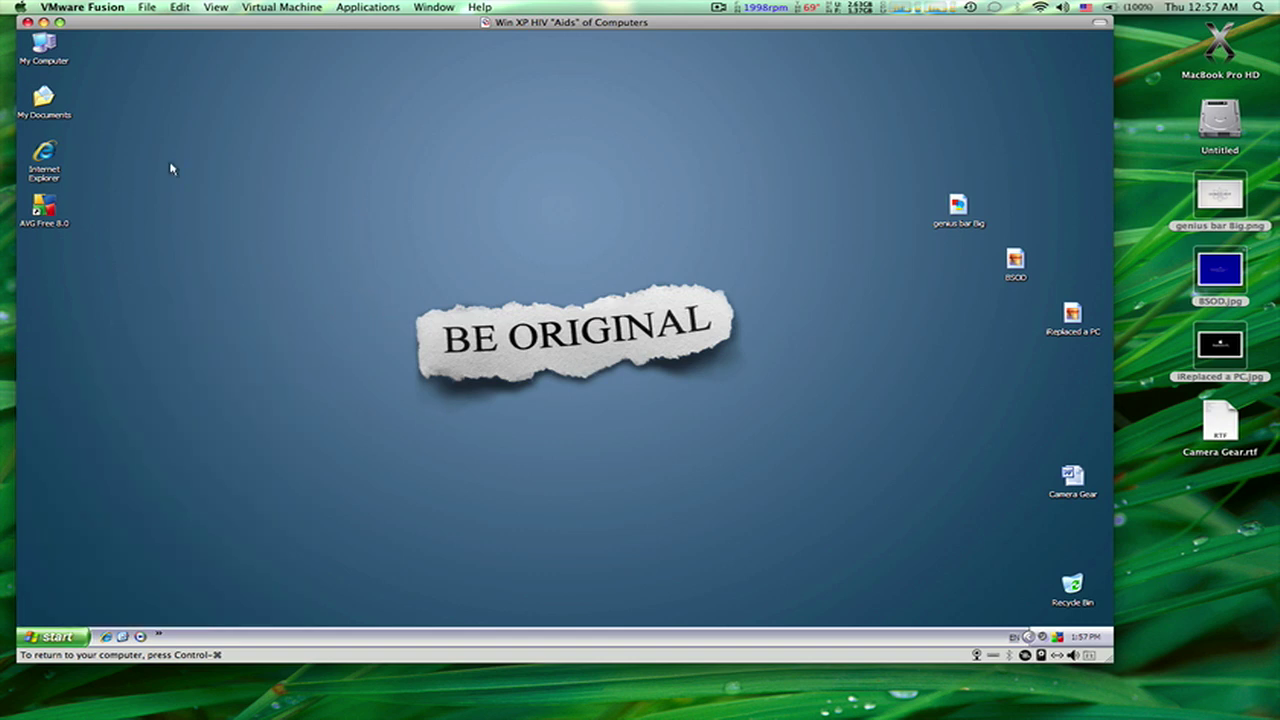
right_click(54, 46)
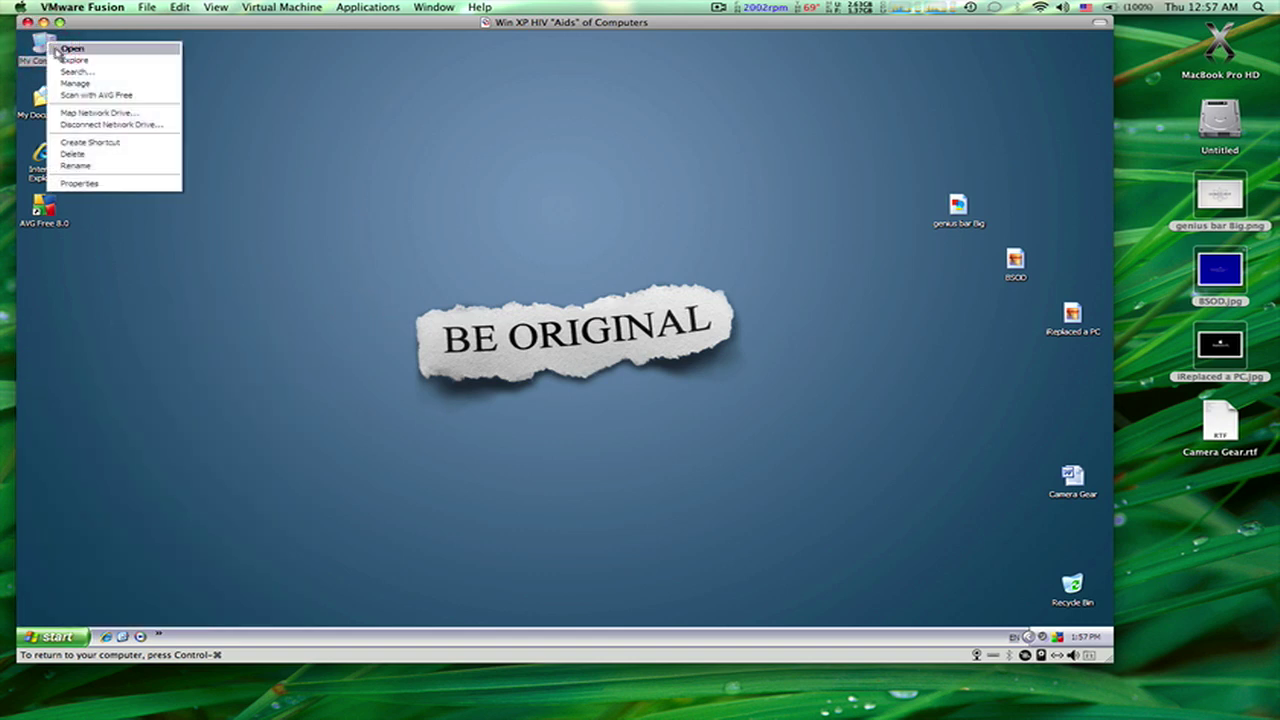
left_click(76, 183)
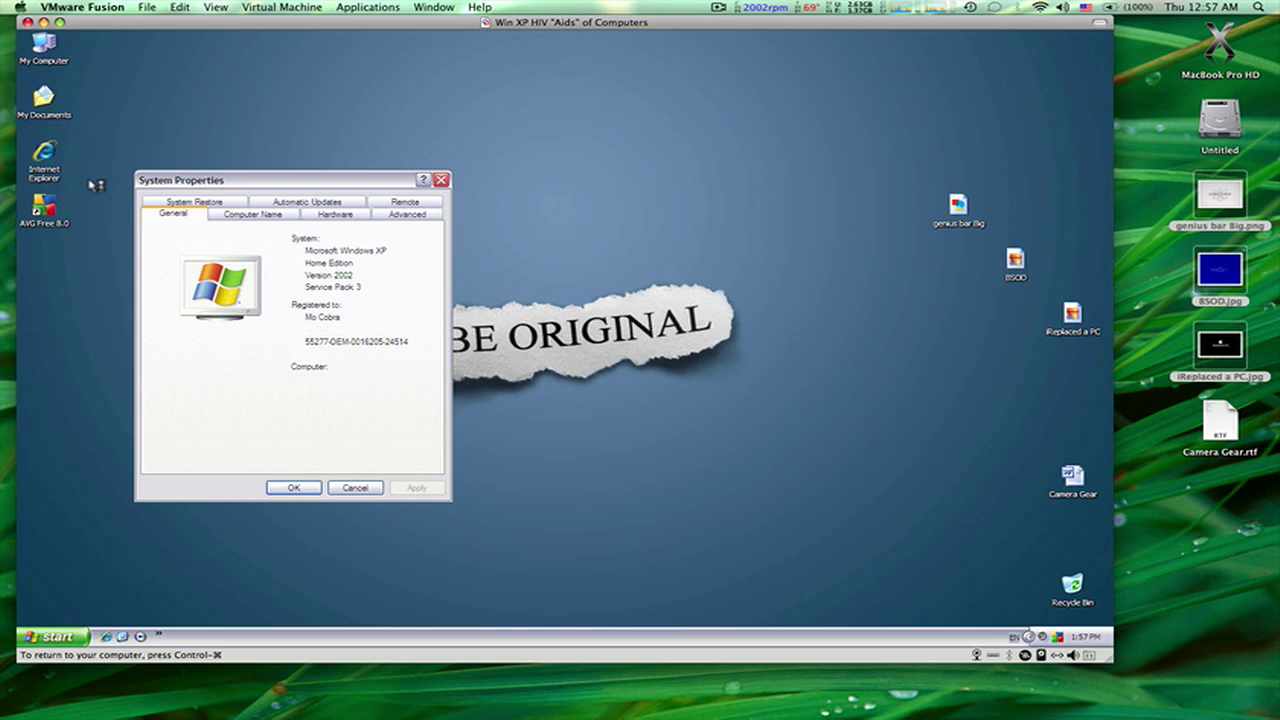
left_click_drag(250, 188, 257, 120)
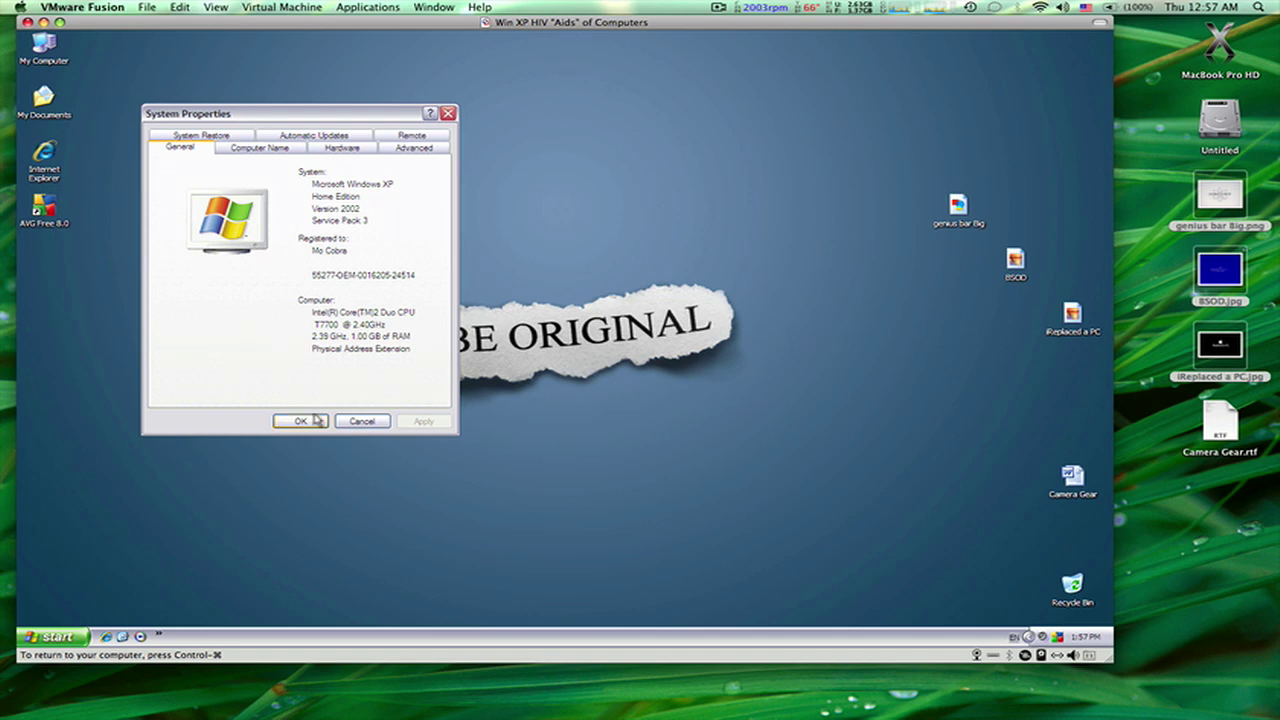
left_click(360, 421)
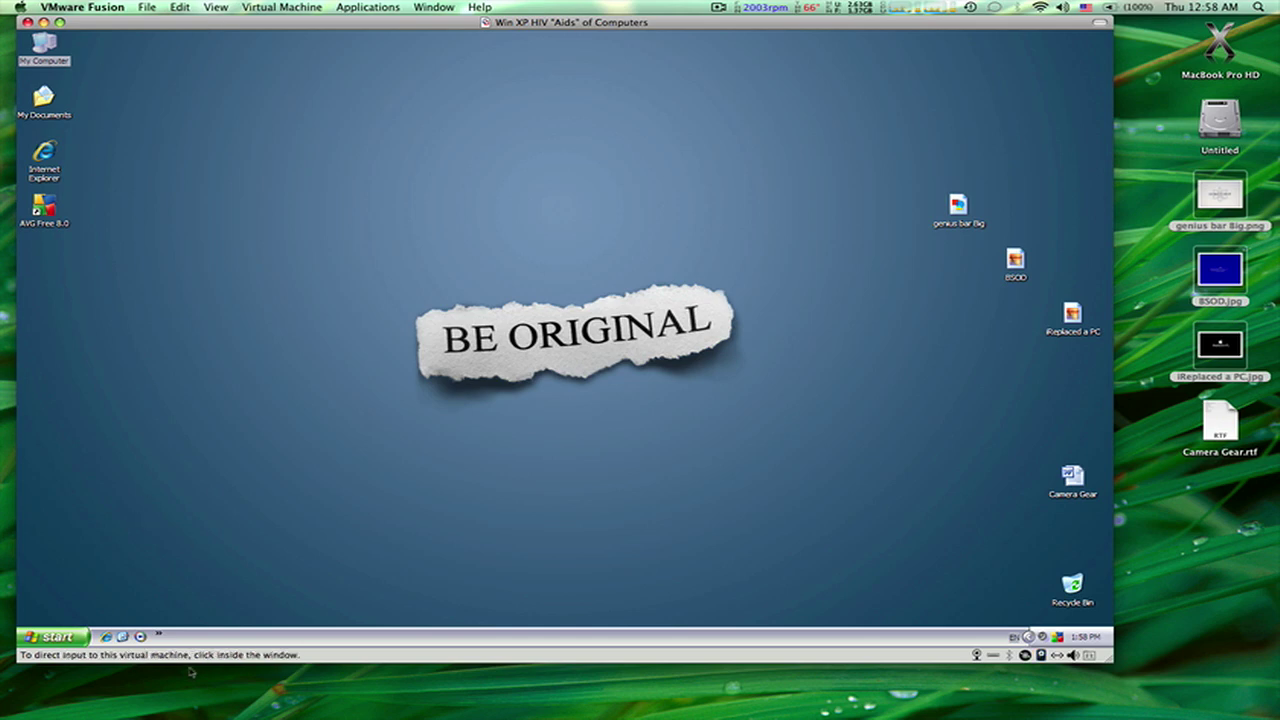
Disconnect the XP machine's virtual network adapter from Fusion's status bar.
left_click(50, 636)
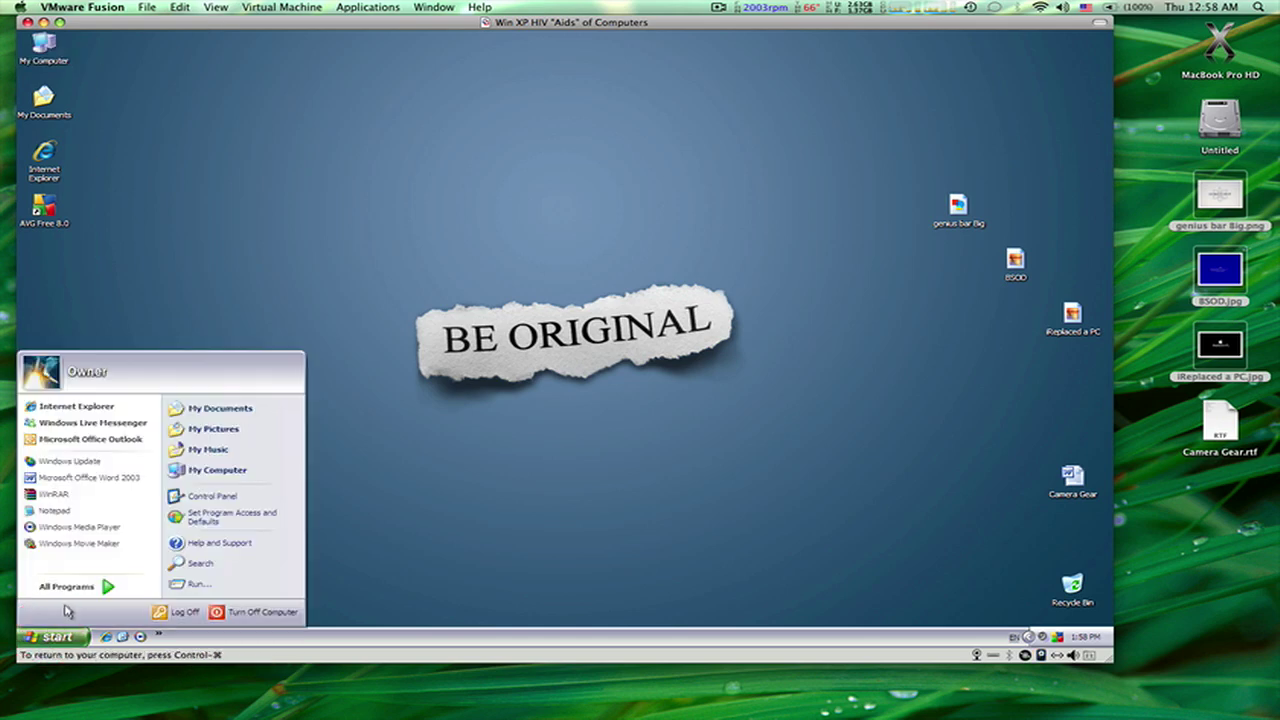
mouse_move(70, 586)
left_click(515, 566)
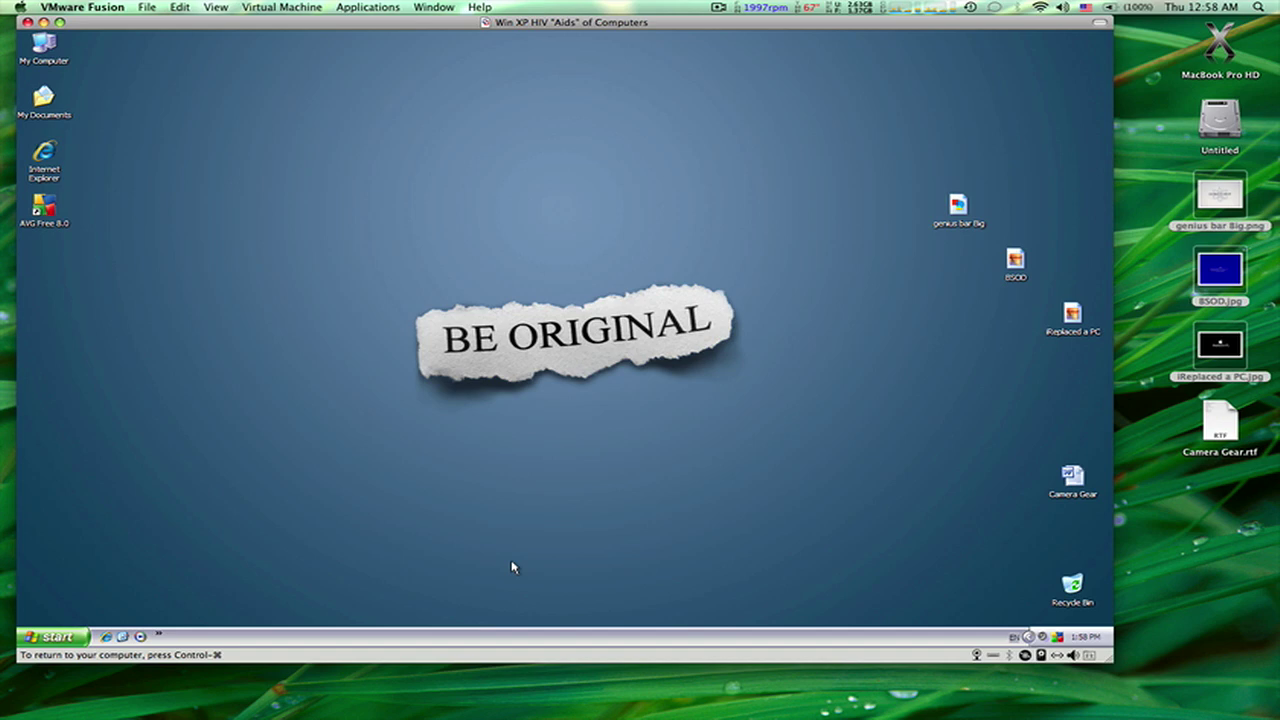
left_click(1055, 656)
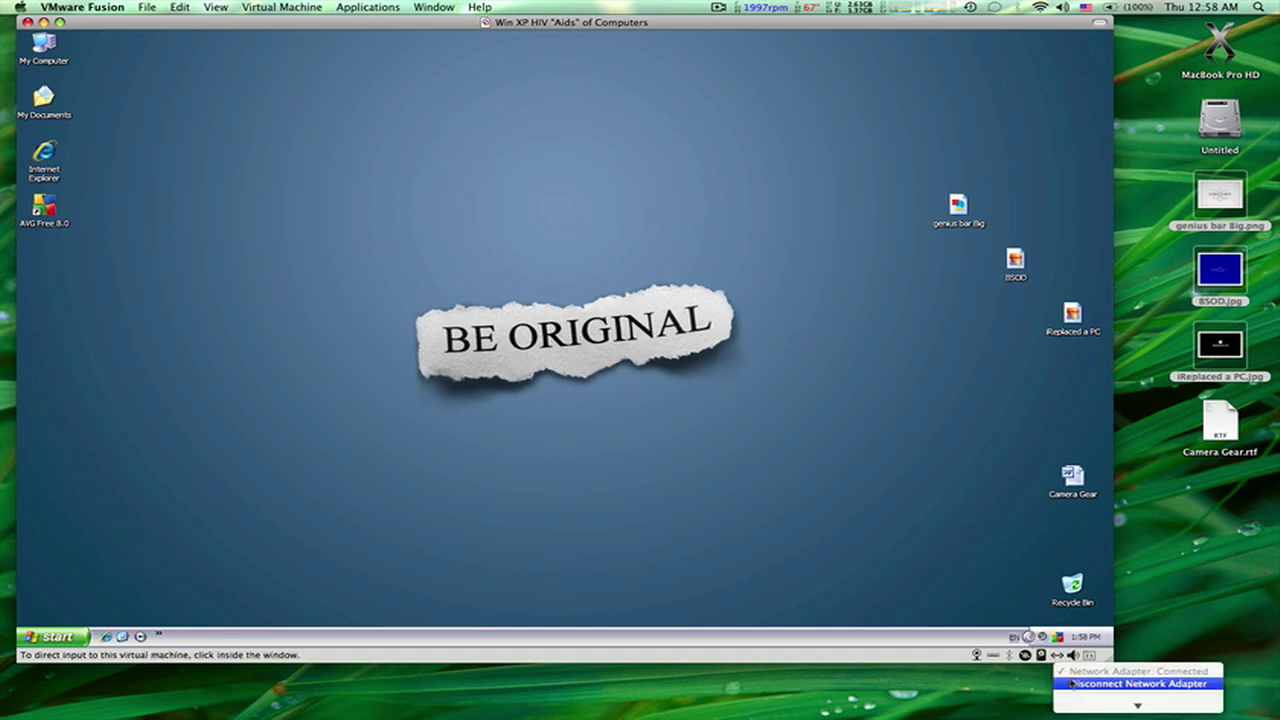
left_click(1071, 684)
left_click(1068, 657)
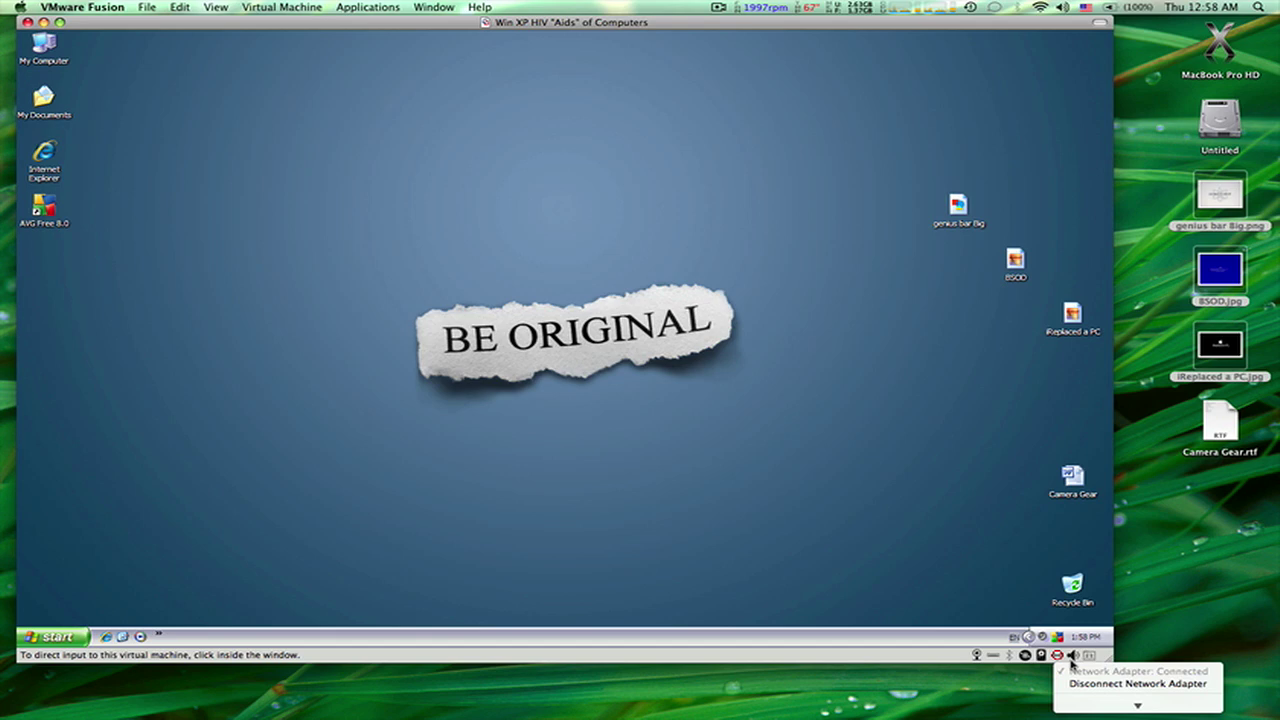
left_click(1100, 684)
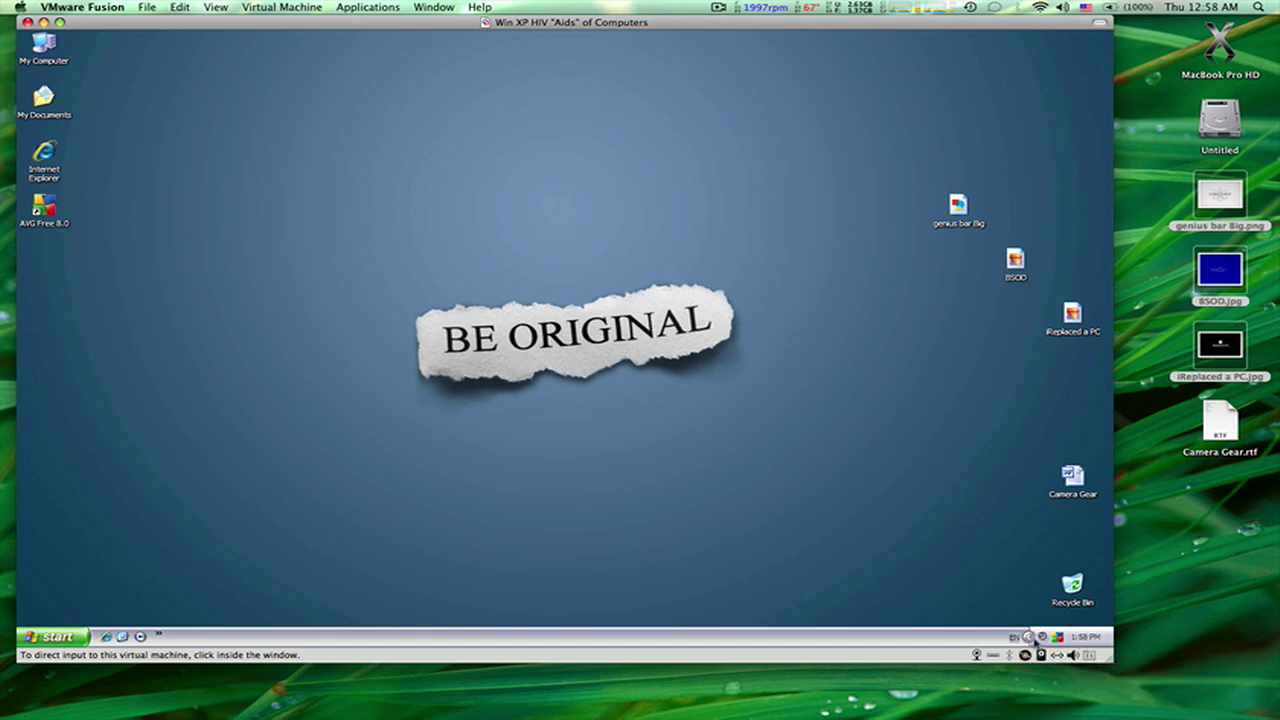
Confirm XP shows the network cable unplugged, then bring up the guest's Applications programs list.
left_click(1035, 641)
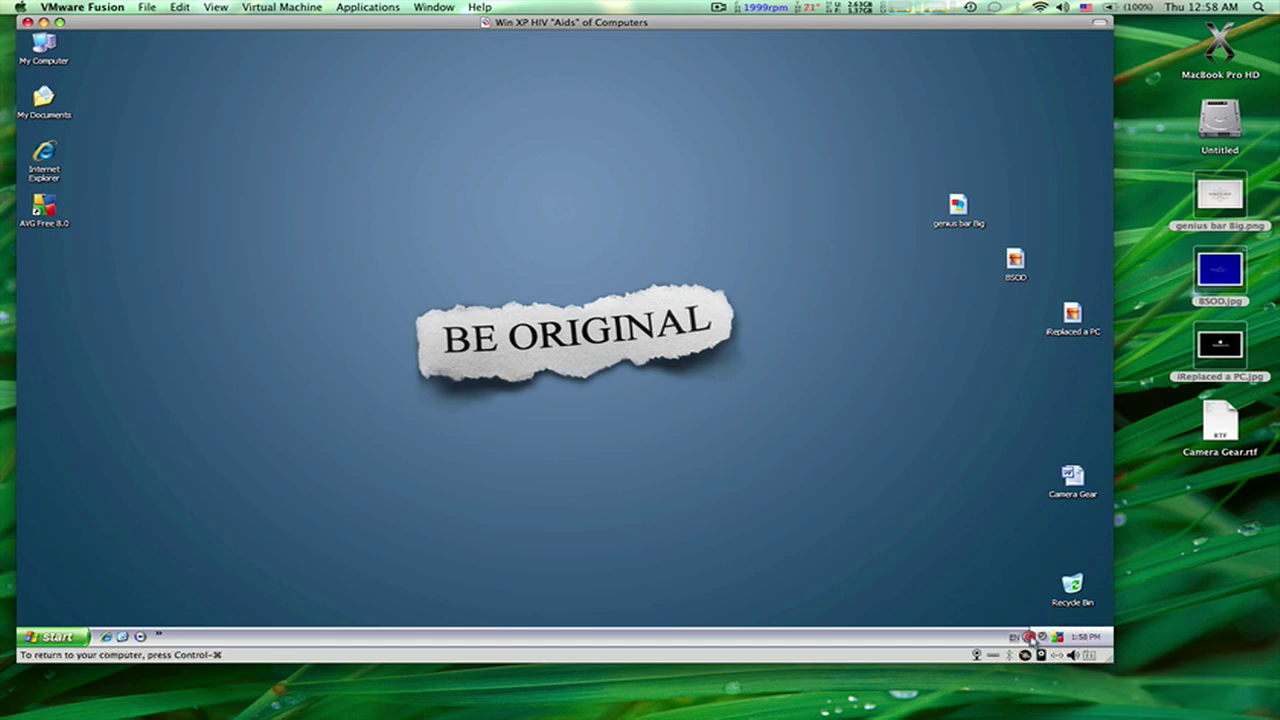
left_click(1033, 638)
left_click(1001, 638)
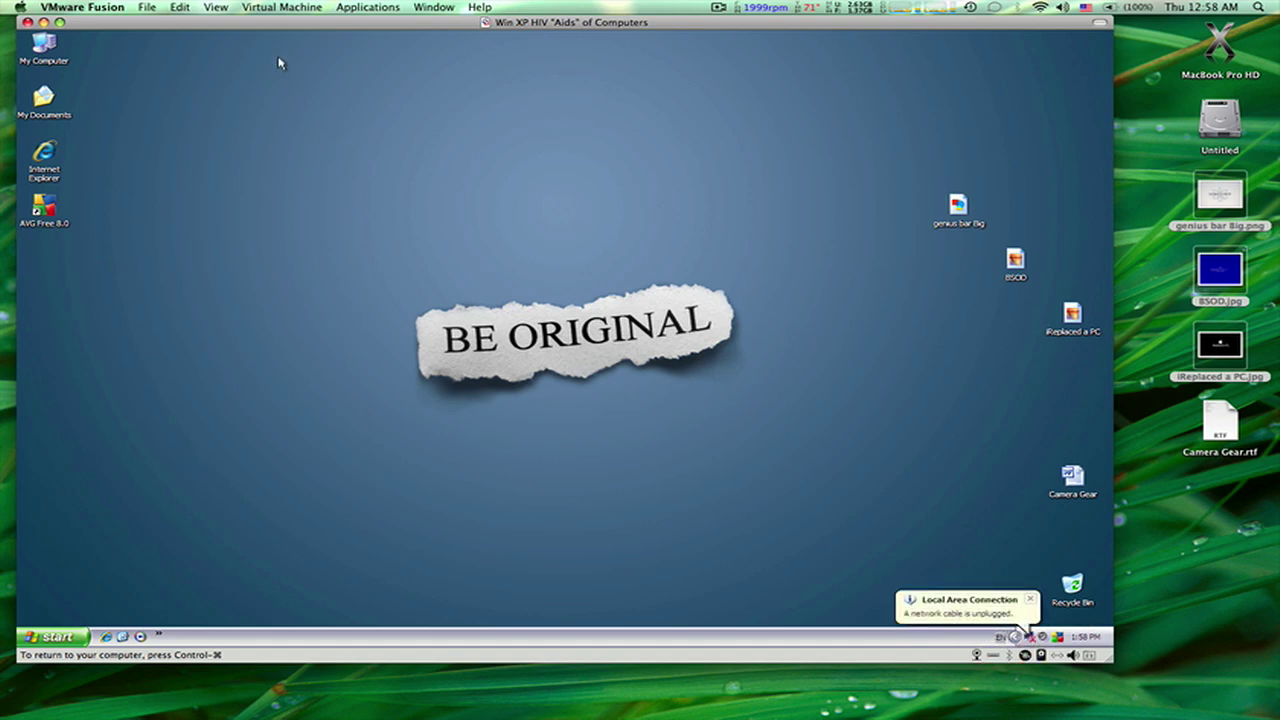
key("ctrl+super")
left_click(282, 7)
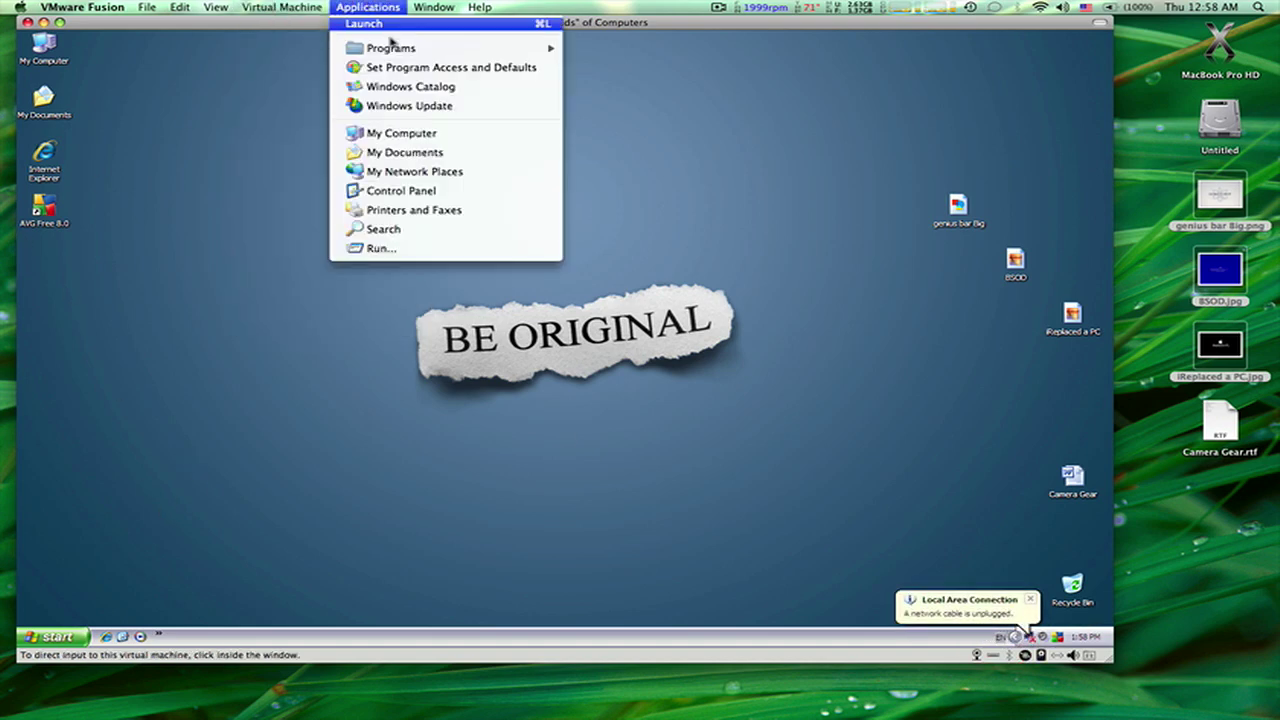
mouse_move(390, 48)
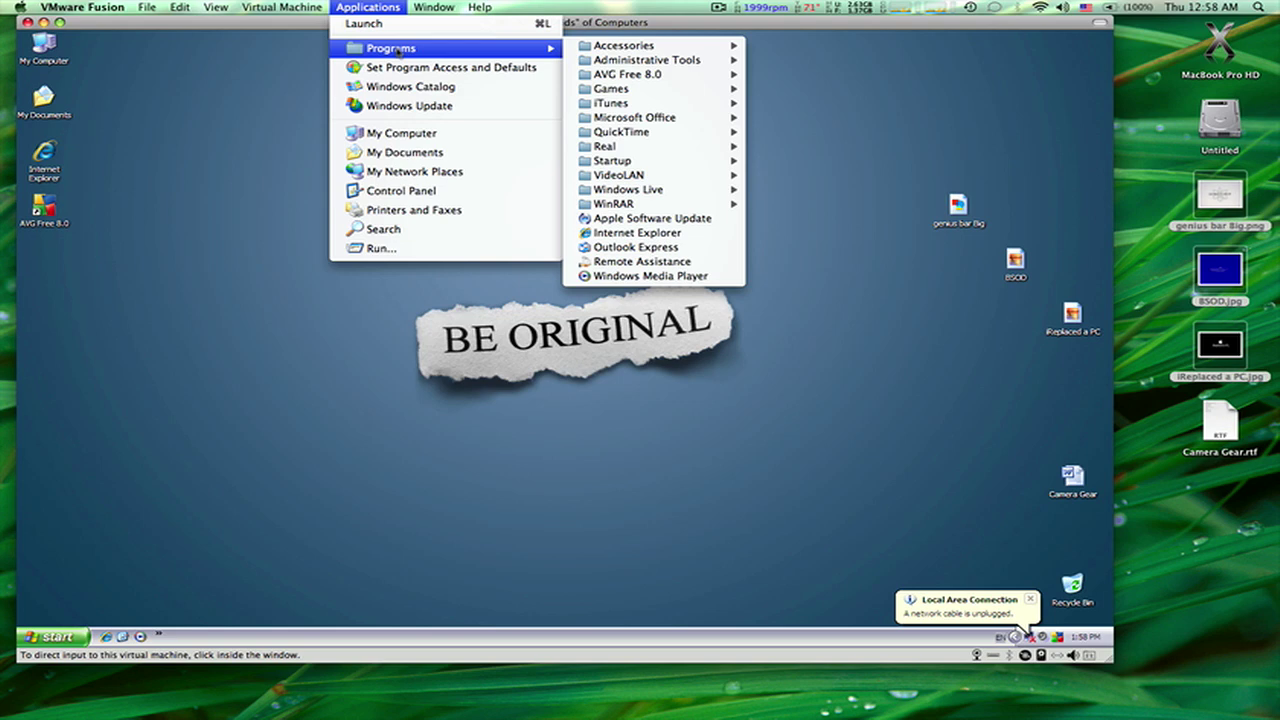
Close the guest programs list and finish on the full-screen blue-screen fatal exception image.
left_click(246, 53)
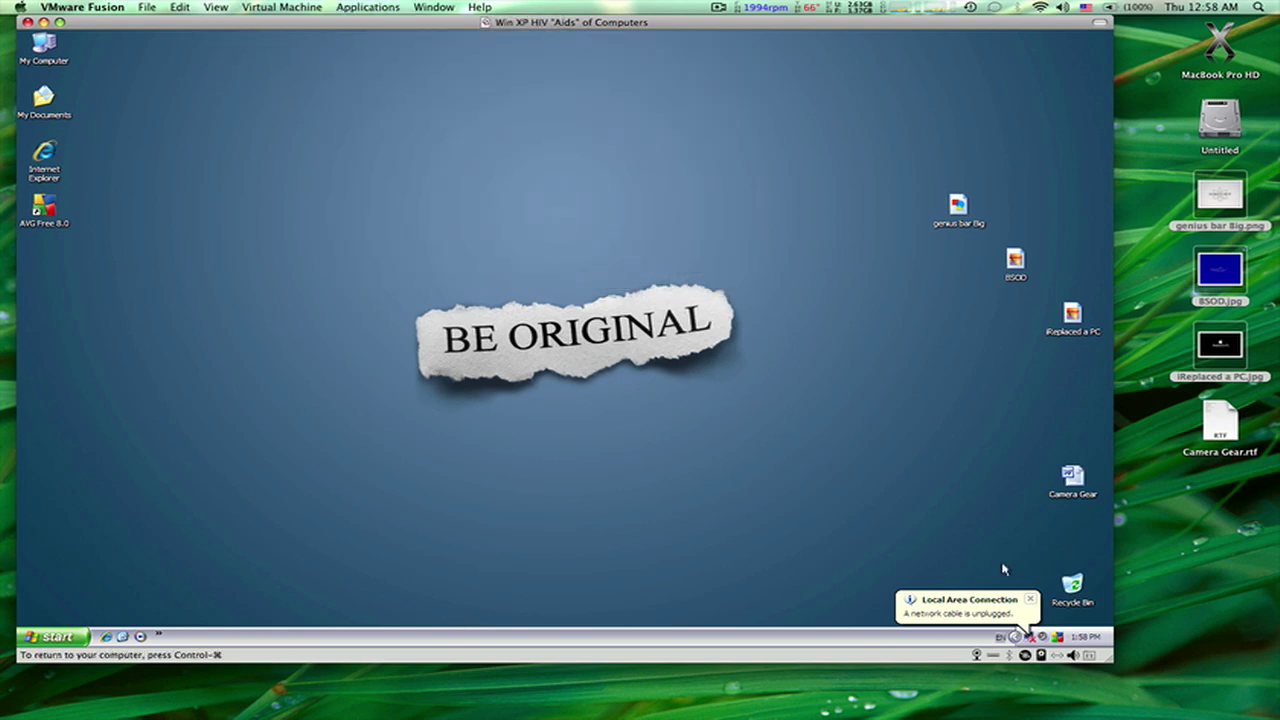
left_click(722, 8)
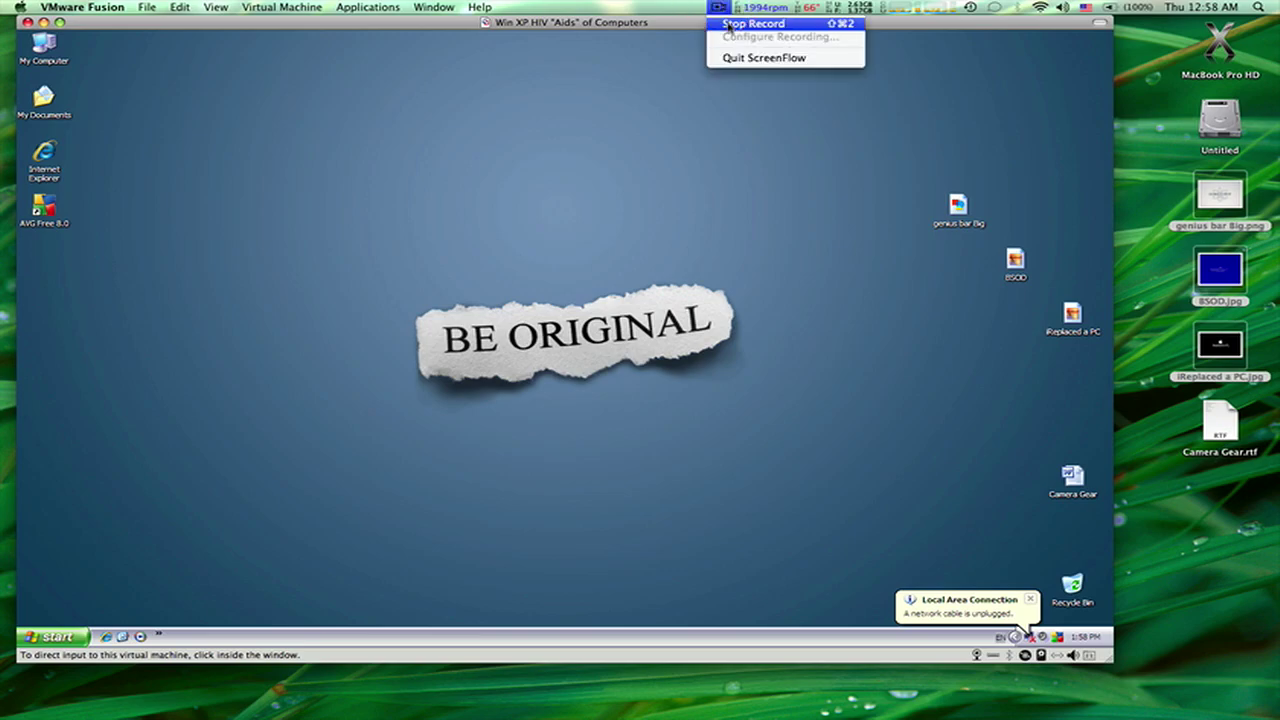
left_click(745, 24)
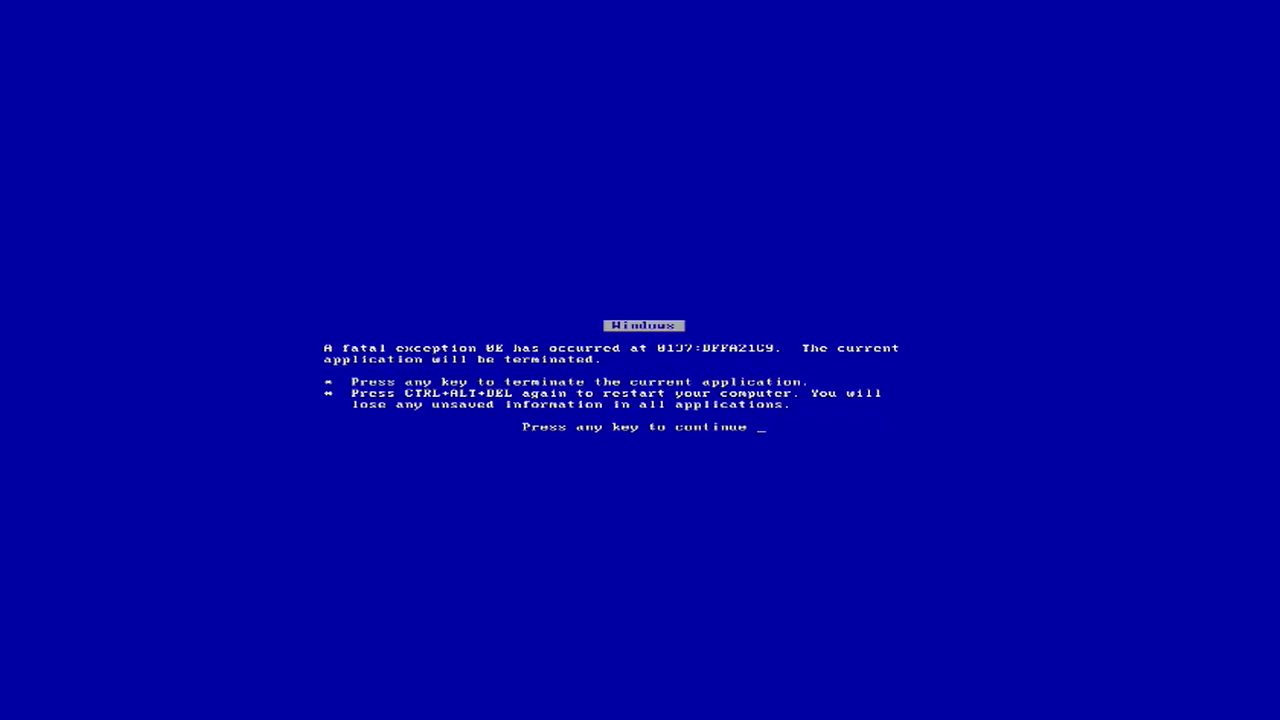